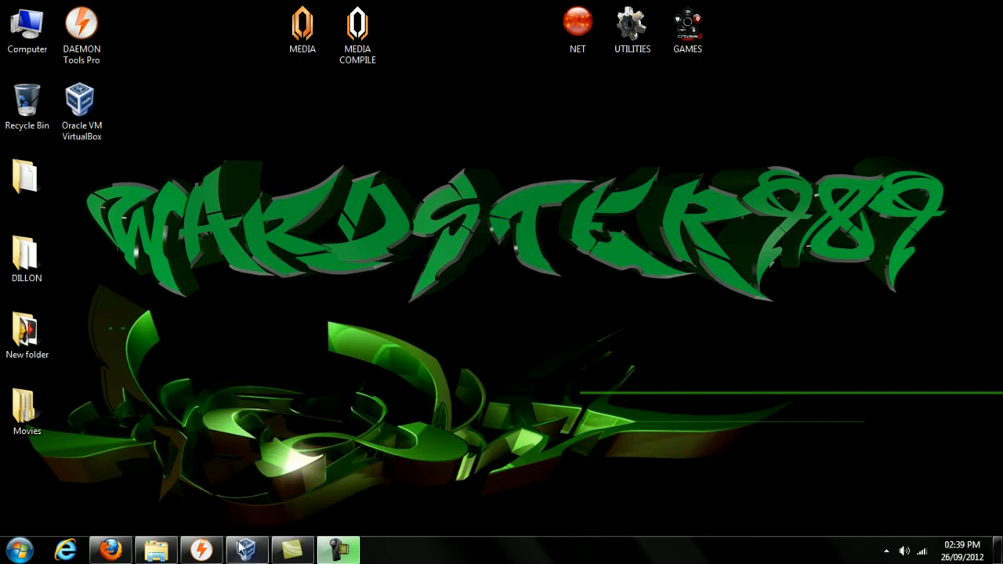
- Start a new DAEMON Tools disc image and add the 13 Windows XP Professional items from DILLON
{"action": "left_click", "coordinate": [202, 549]}
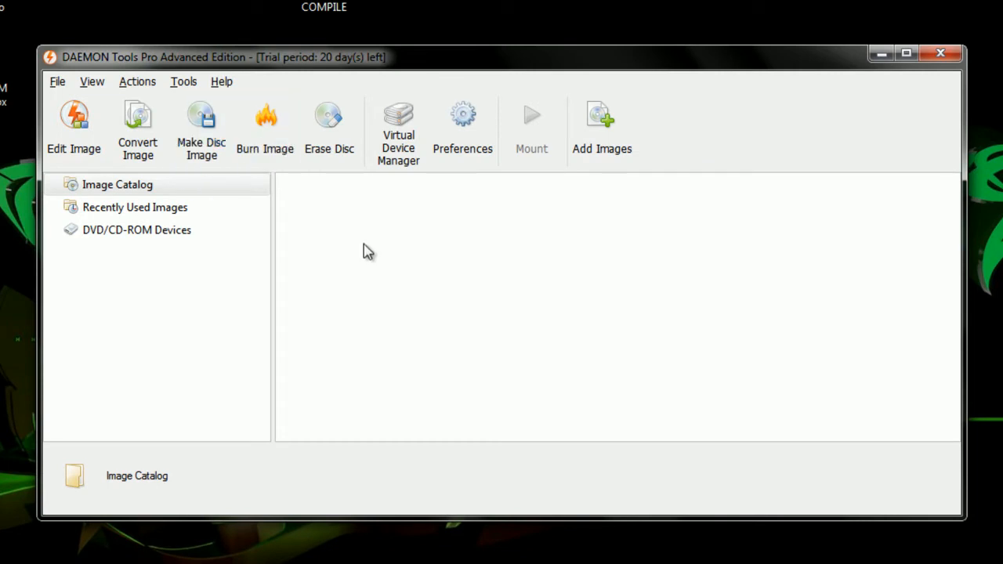
{"action": "left_click", "coordinate": [100, 159]}
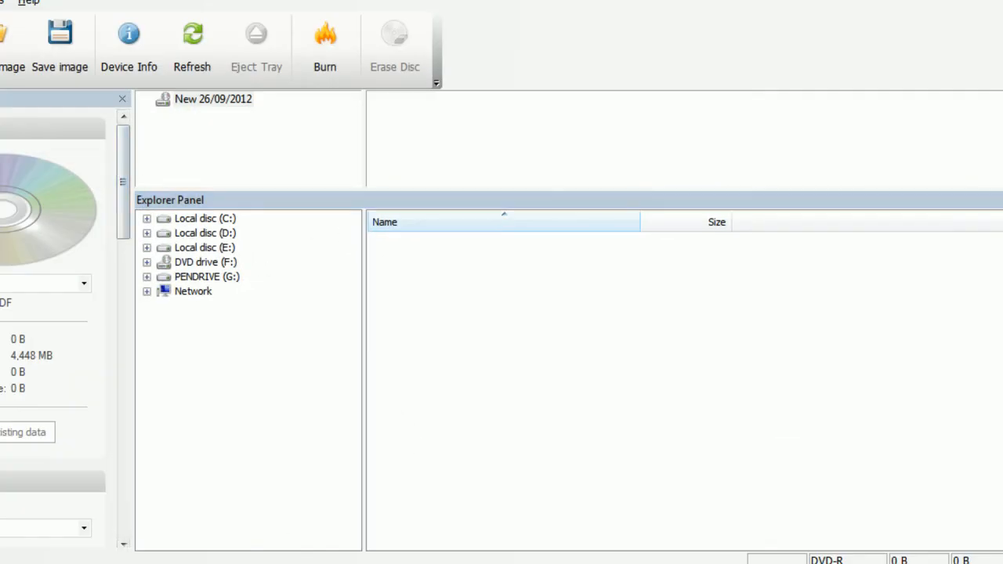
{"action": "key", "text": "alt+Tab"}
{"action": "left_click_drag", "start_coordinate": [636, 46], "coordinate": [725, 32]}
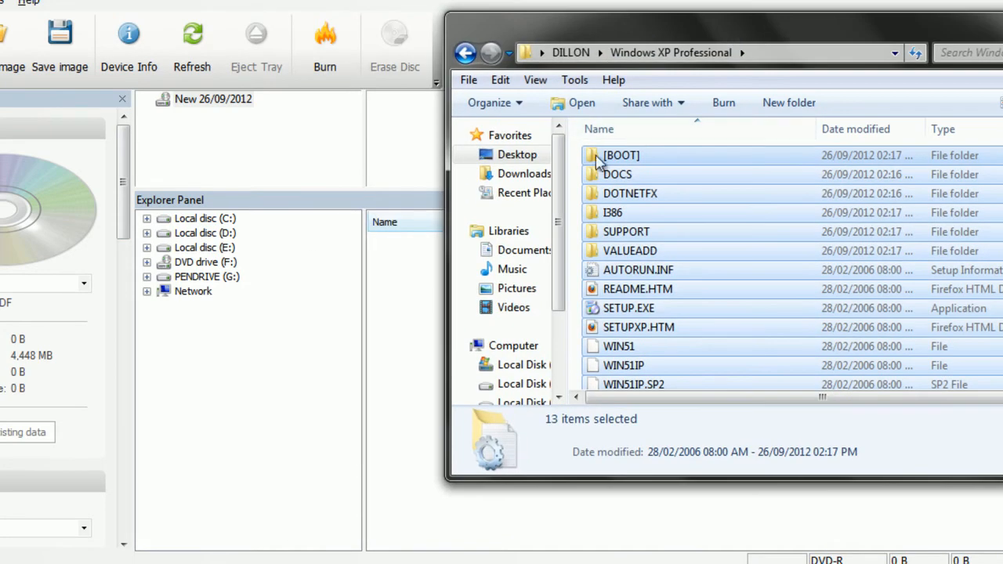
{"action": "left_click_drag", "start_coordinate": [587, 161], "coordinate": [687, 440]}
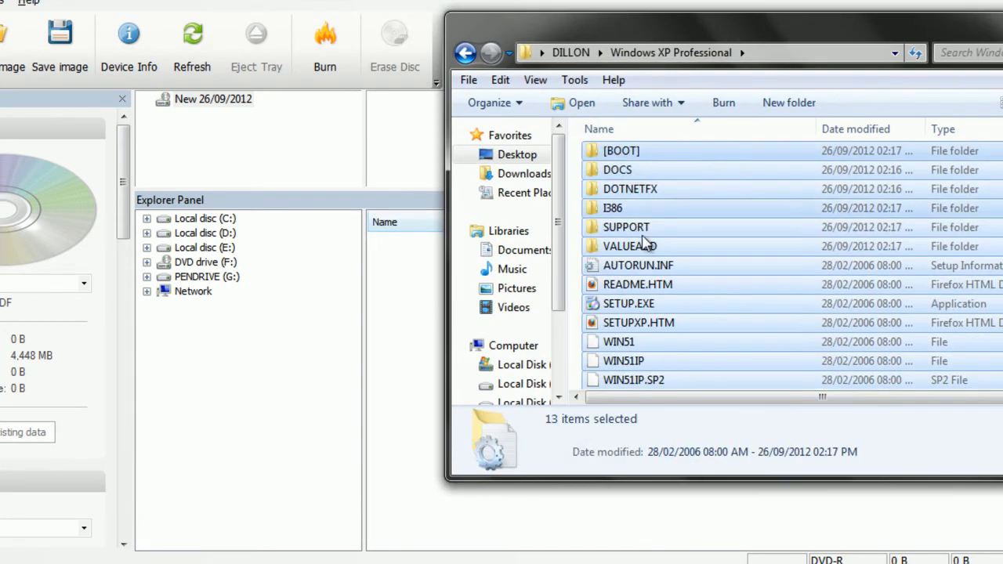
{"action": "left_click_drag", "start_coordinate": [632, 168], "coordinate": [276, 150]}
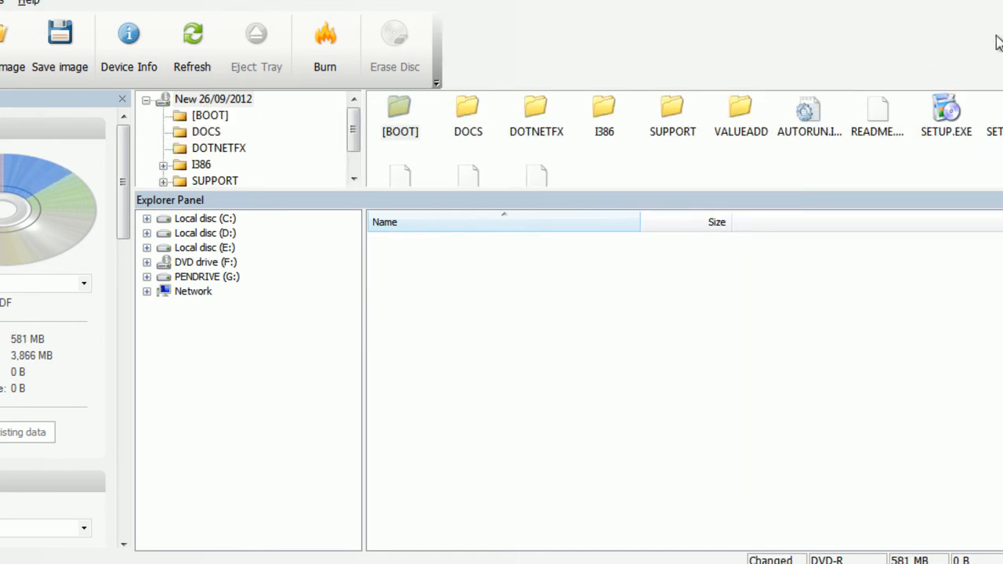
{"action": "left_click", "coordinate": [59, 67]}
- Start saving the image as winxp.iso in standard ISO format
{"action": "left_click", "coordinate": [654, 179]}
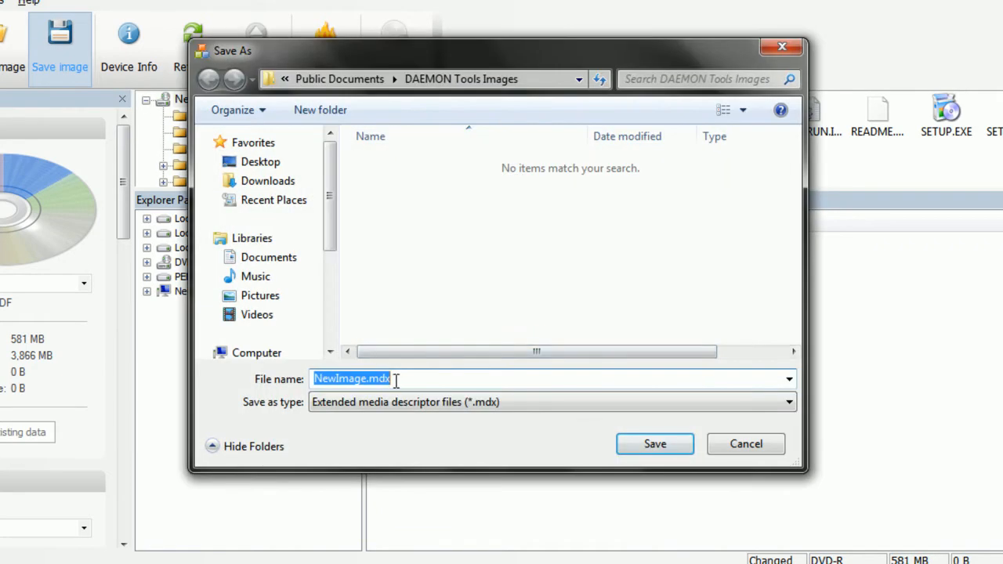
{"action": "type", "text": "winxp"}
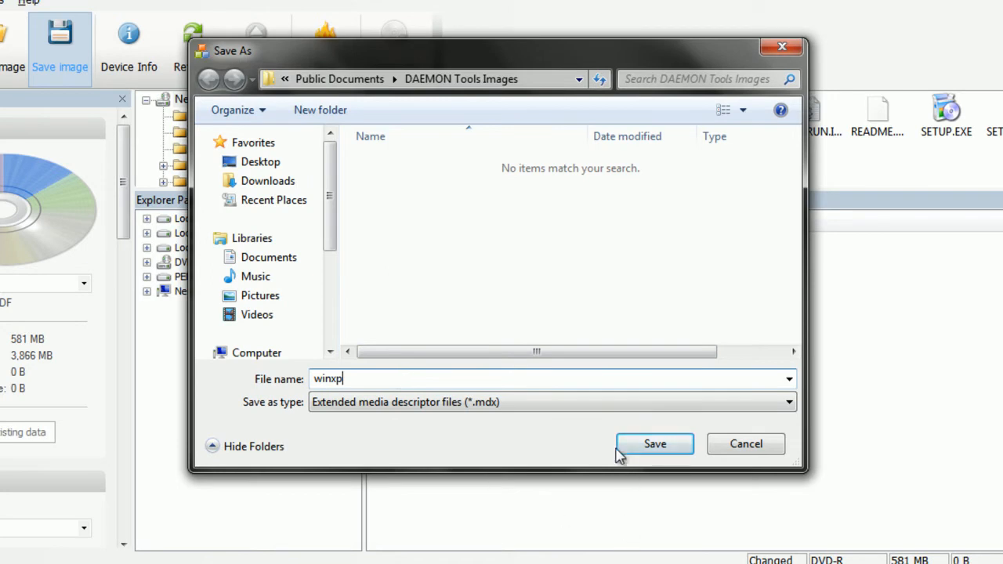
{"action": "left_click", "coordinate": [586, 404]}
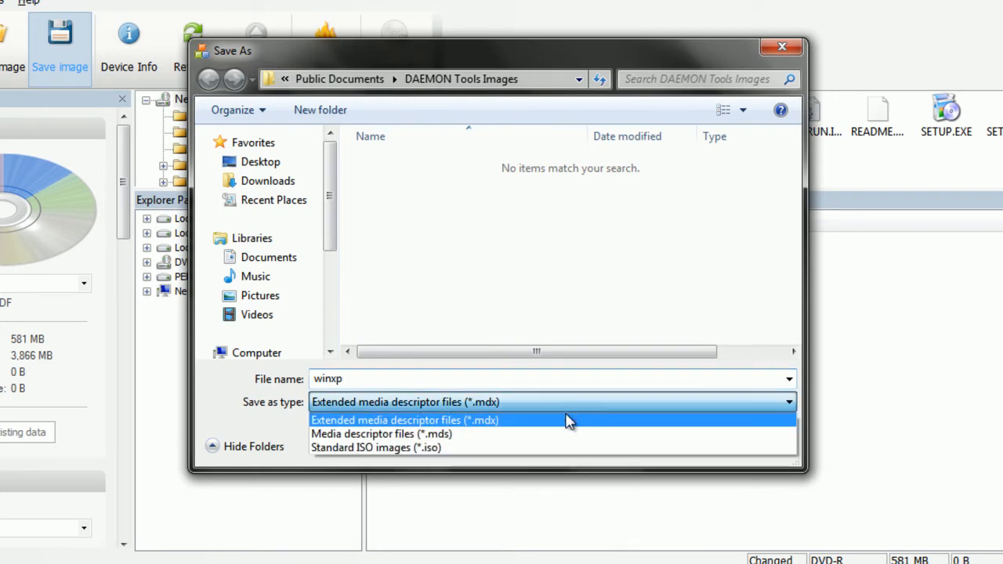
{"action": "left_click", "coordinate": [467, 450]}
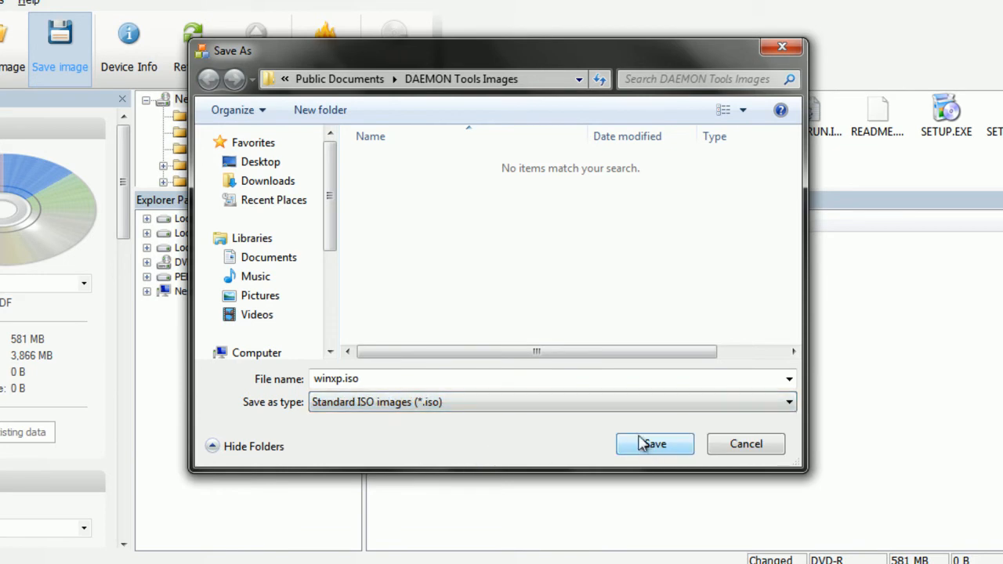
{"action": "left_click", "coordinate": [649, 443]}
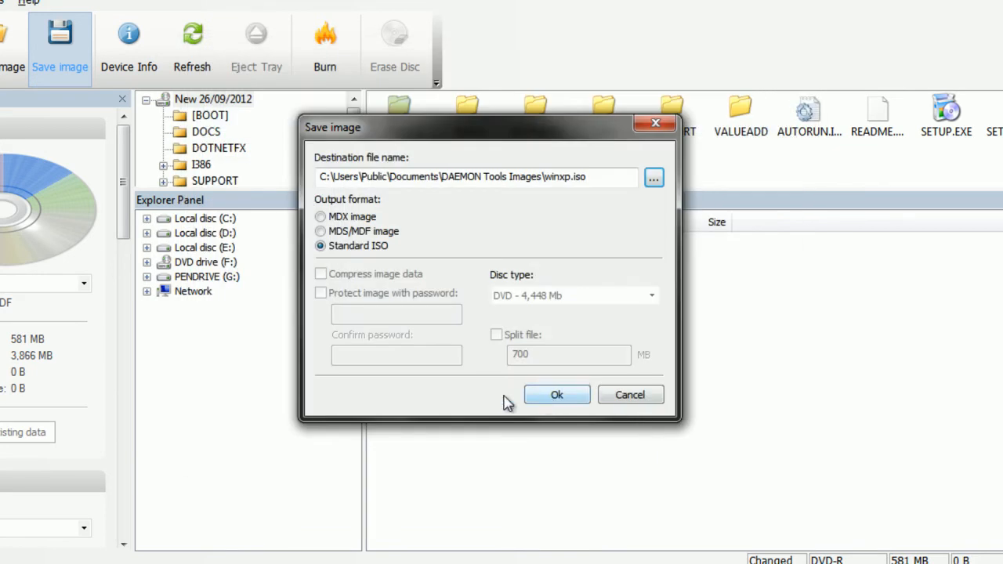
{"action": "left_click", "coordinate": [570, 397]}
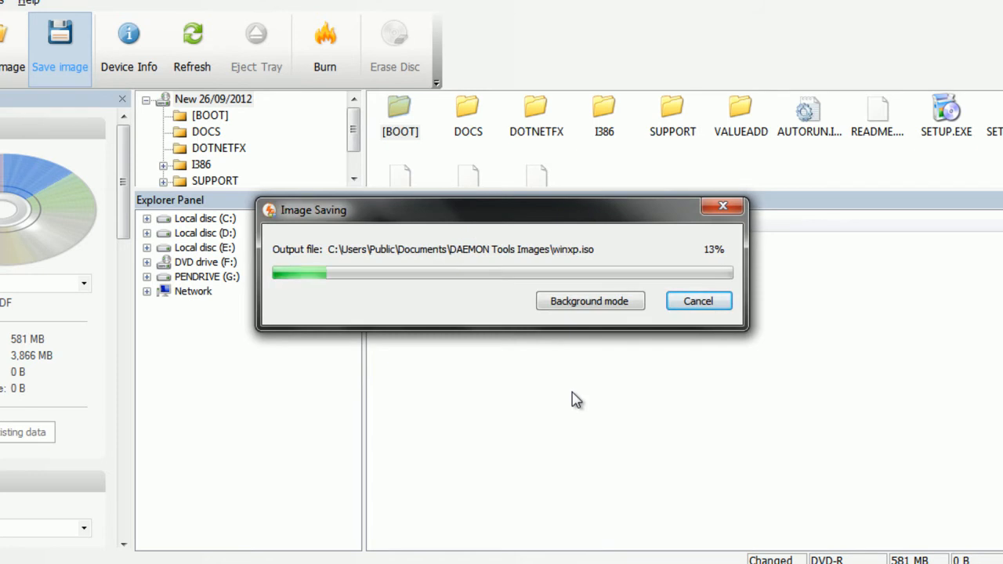
- Cancel the winxp.iso save in progress and close the image editor
{"action": "left_click", "coordinate": [694, 305]}
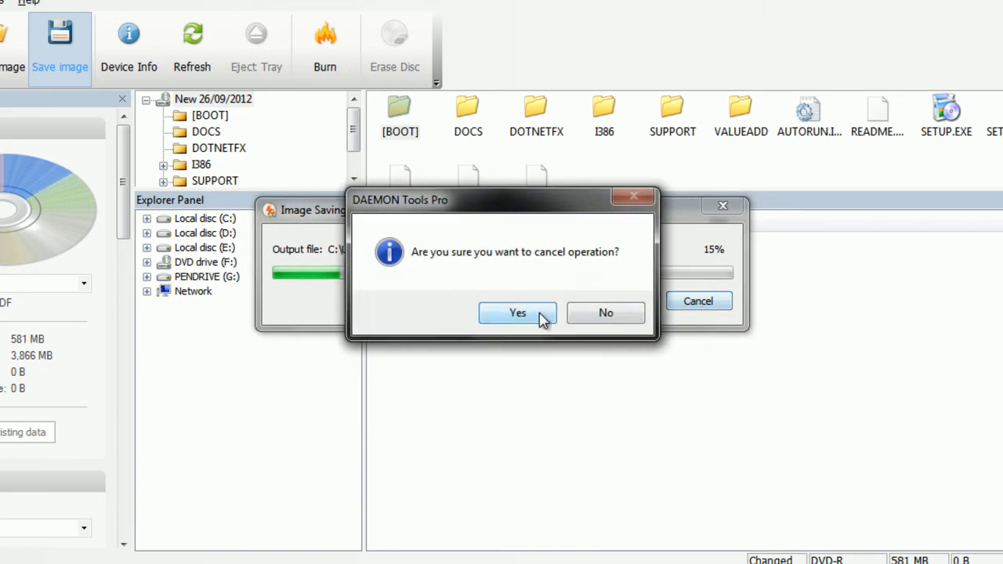
{"action": "left_click", "coordinate": [519, 315]}
{"action": "left_click", "coordinate": [606, 301]}
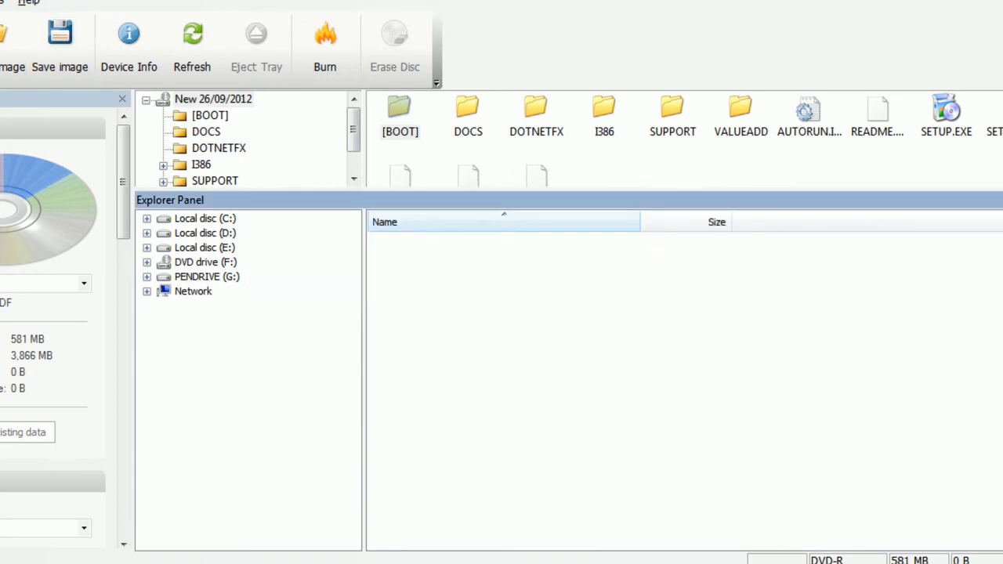
{"action": "left_click", "coordinate": [975, 3]}
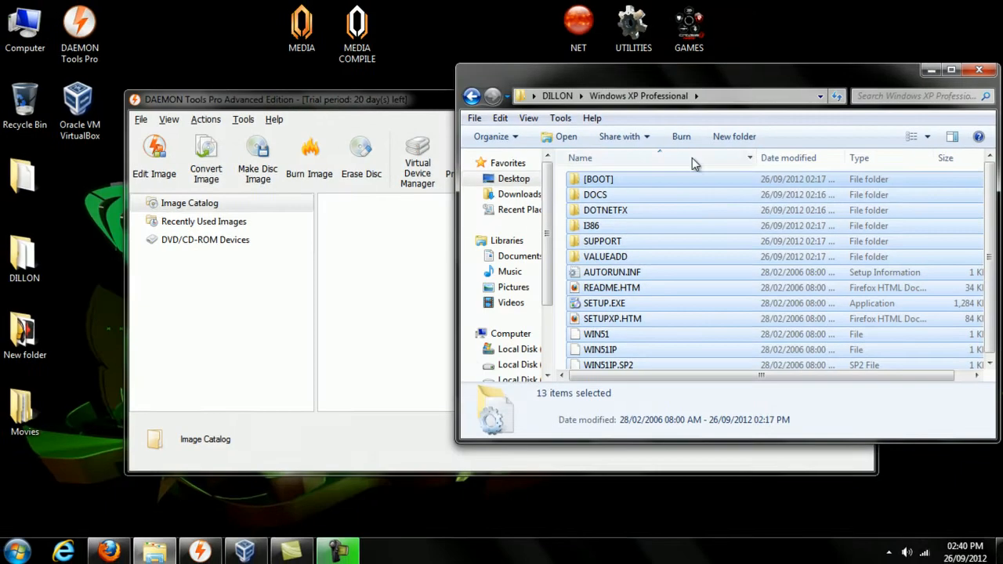
- In the Virtual Device Manager, tick virtual devices 2–5, then untick them again
{"action": "left_click", "coordinate": [425, 254]}
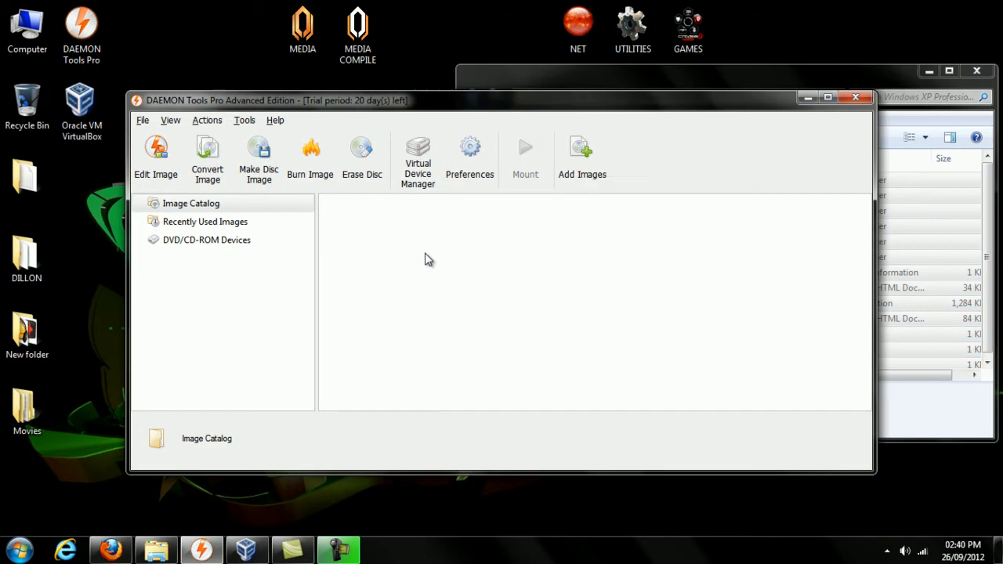
{"action": "left_click", "coordinate": [418, 184]}
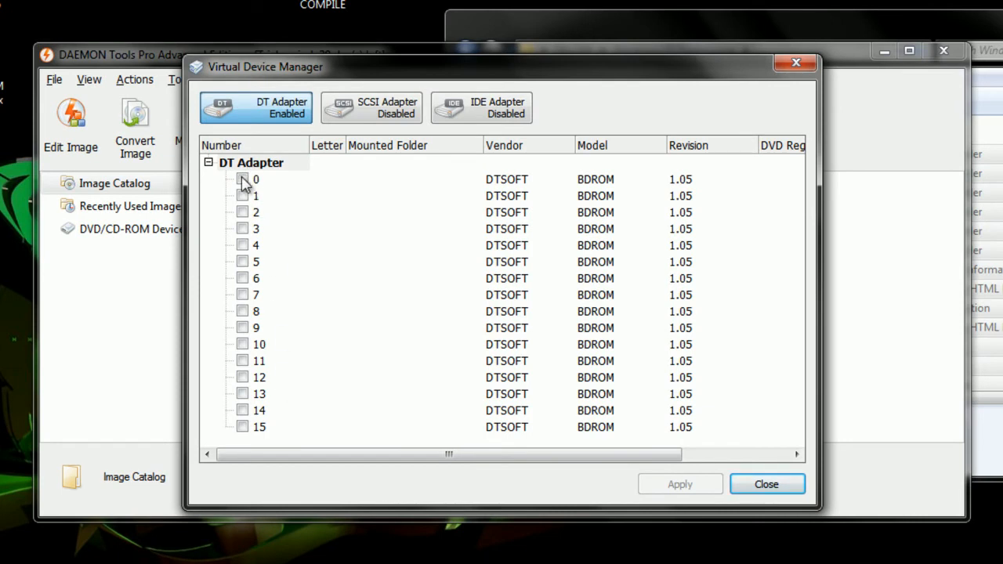
{"action": "left_click", "coordinate": [243, 212]}
{"action": "left_click", "coordinate": [242, 228]}
{"action": "left_click", "coordinate": [243, 245]}
{"action": "left_click", "coordinate": [243, 262]}
{"action": "left_click", "coordinate": [243, 245]}
{"action": "left_click", "coordinate": [243, 262]}
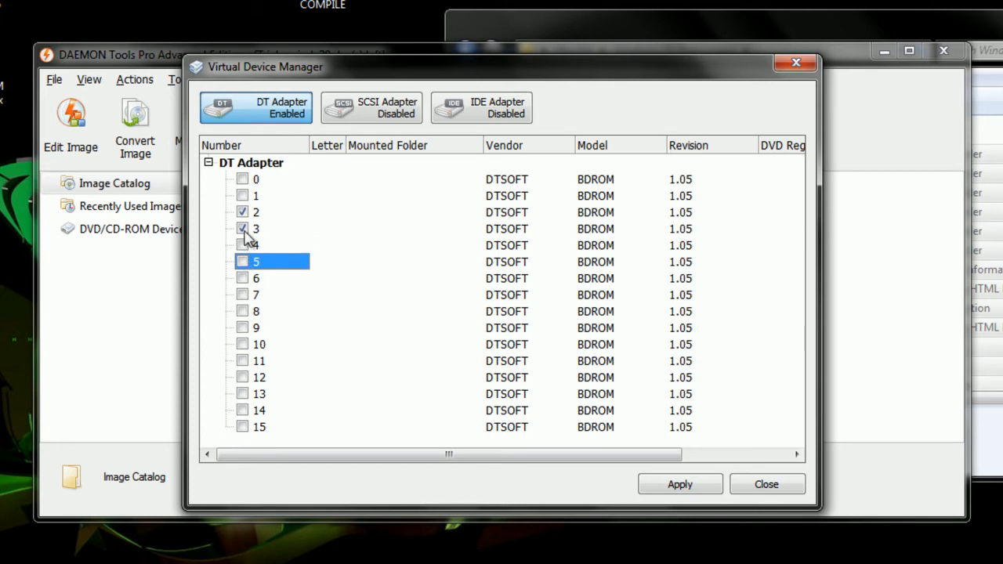
{"action": "left_click", "coordinate": [242, 228]}
{"action": "left_click", "coordinate": [242, 218]}
{"action": "left_click", "coordinate": [242, 212]}
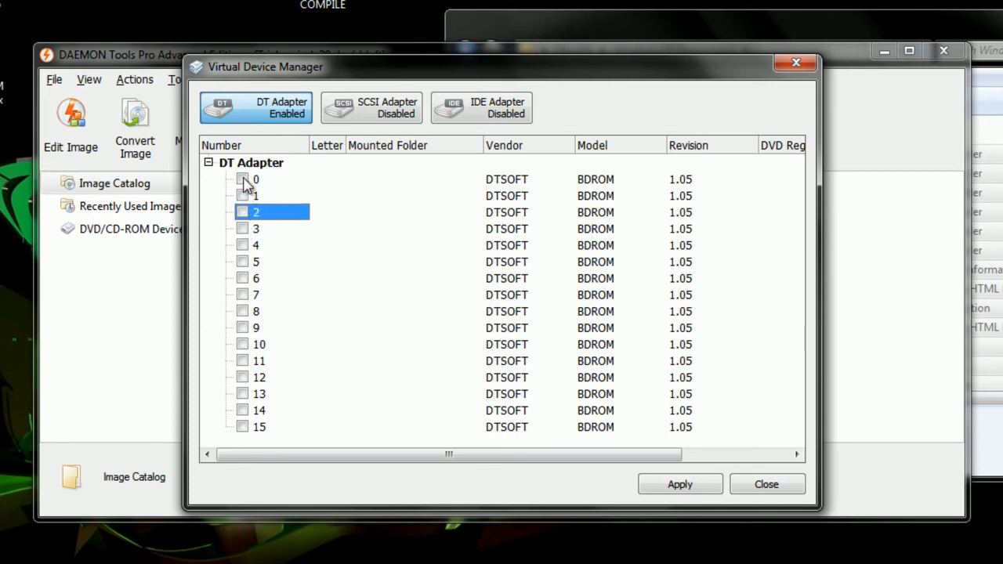
- Enable DT adapter device 0 as drive H and apply the change
{"action": "left_click", "coordinate": [242, 179]}
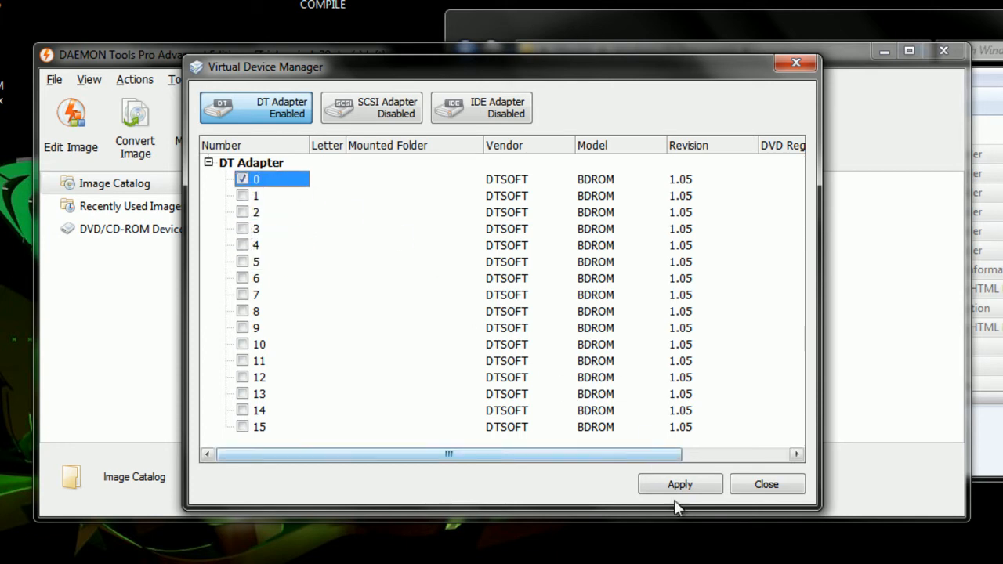
{"action": "left_click", "coordinate": [677, 486]}
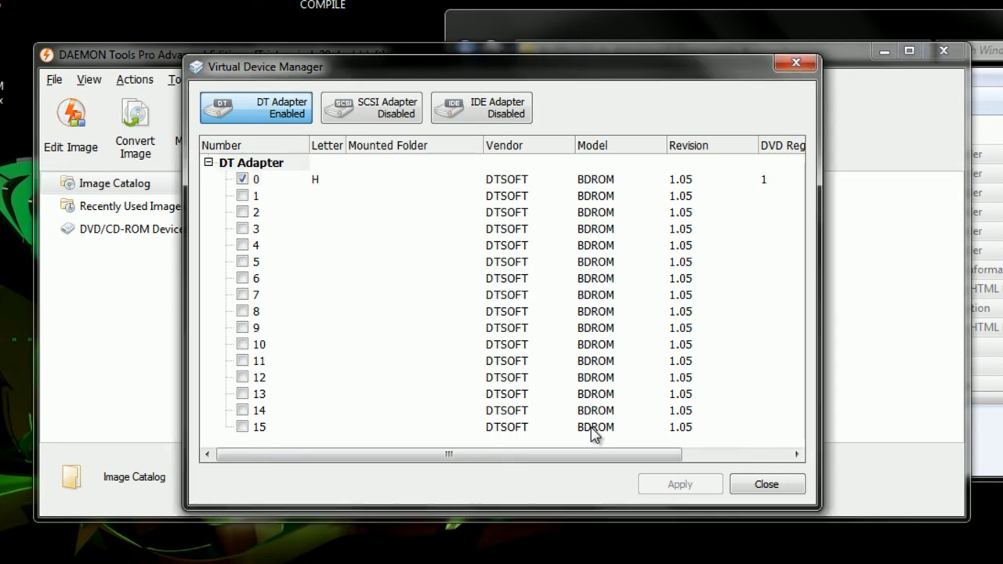
{"action": "left_click", "coordinate": [764, 485]}
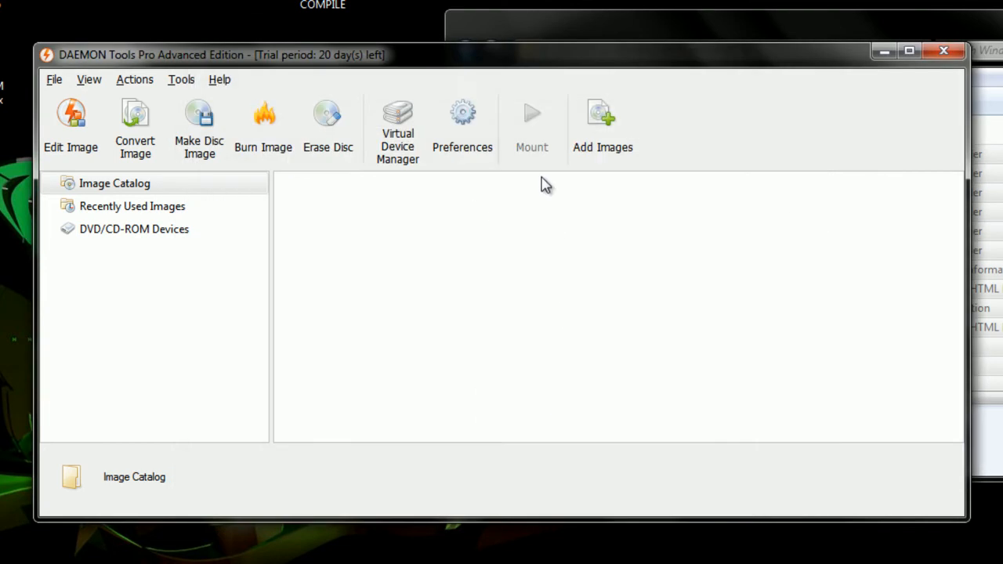
- Add WindowsServer 2008.iso to the DAEMON Tools image catalog
{"action": "left_click", "coordinate": [593, 155]}
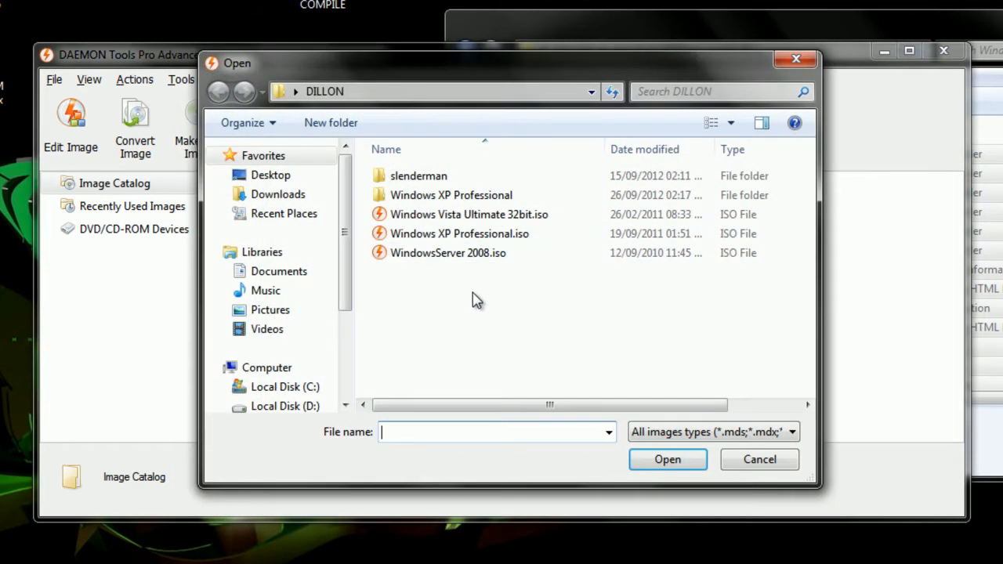
{"action": "left_click", "coordinate": [459, 259]}
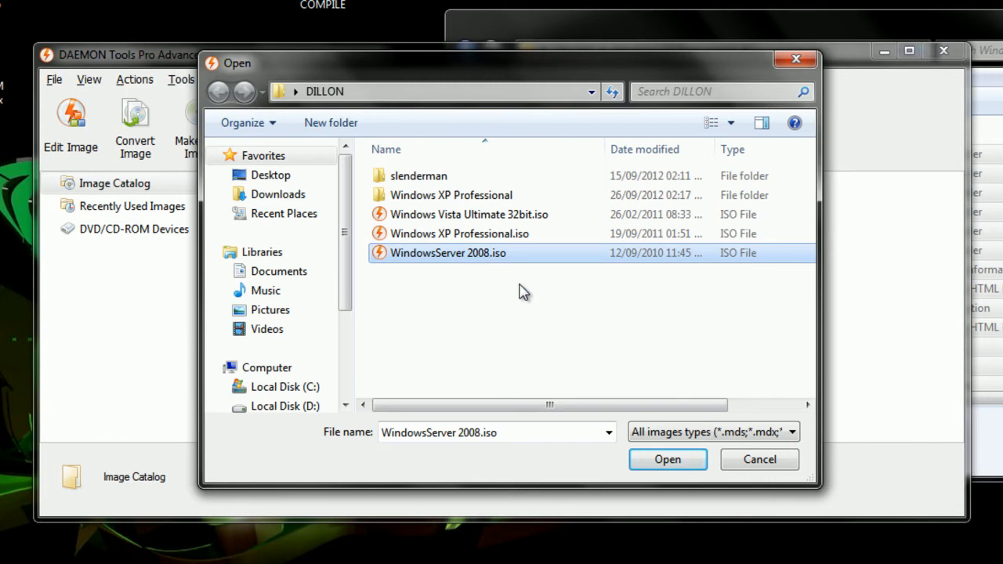
{"action": "left_click", "coordinate": [667, 461]}
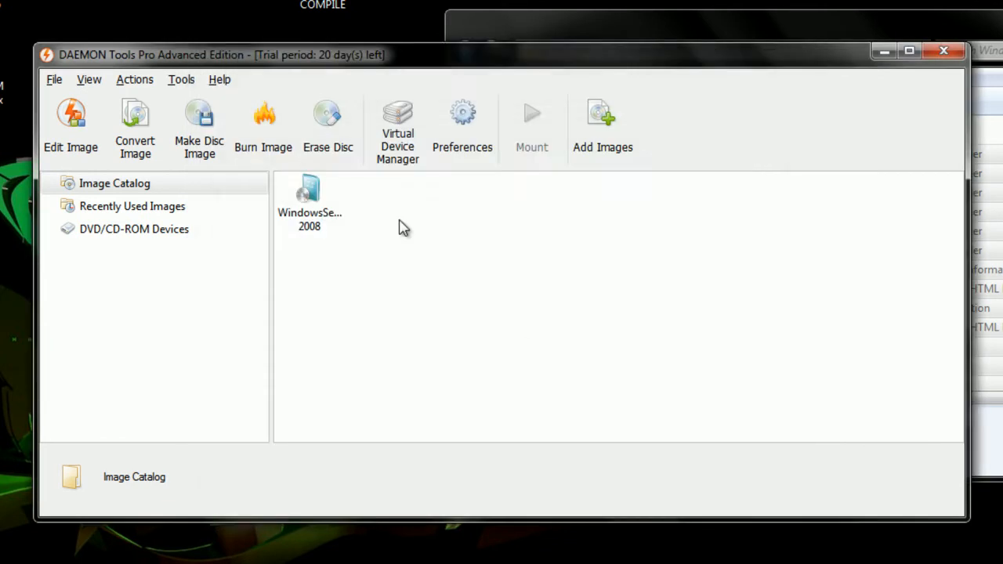
- Mount WindowsServer 2008.iso on drive H and dismiss the autoplay prompt
{"action": "left_click", "coordinate": [308, 217]}
{"action": "right_click", "coordinate": [304, 213]}
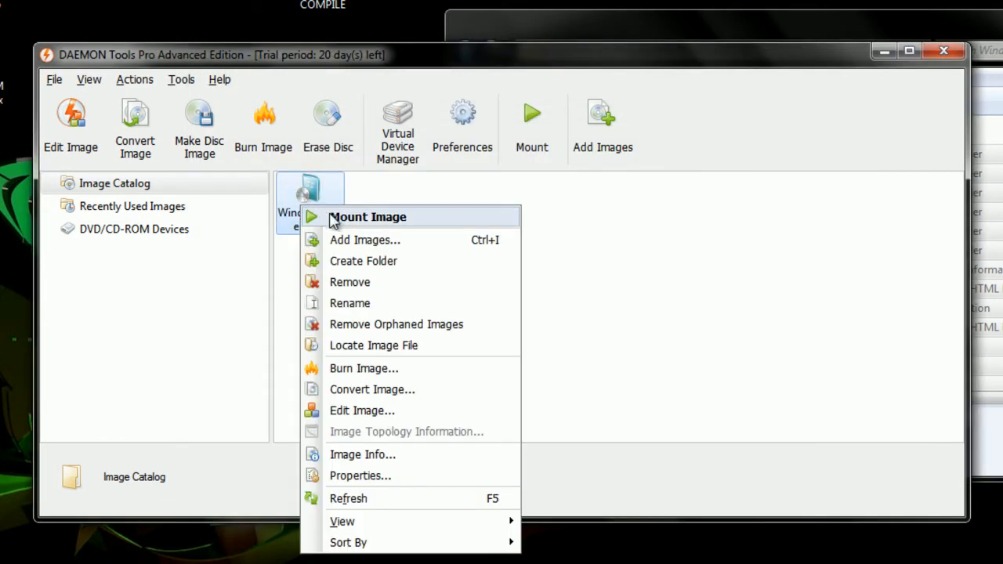
{"action": "left_click", "coordinate": [335, 220]}
{"action": "left_click", "coordinate": [995, 32]}
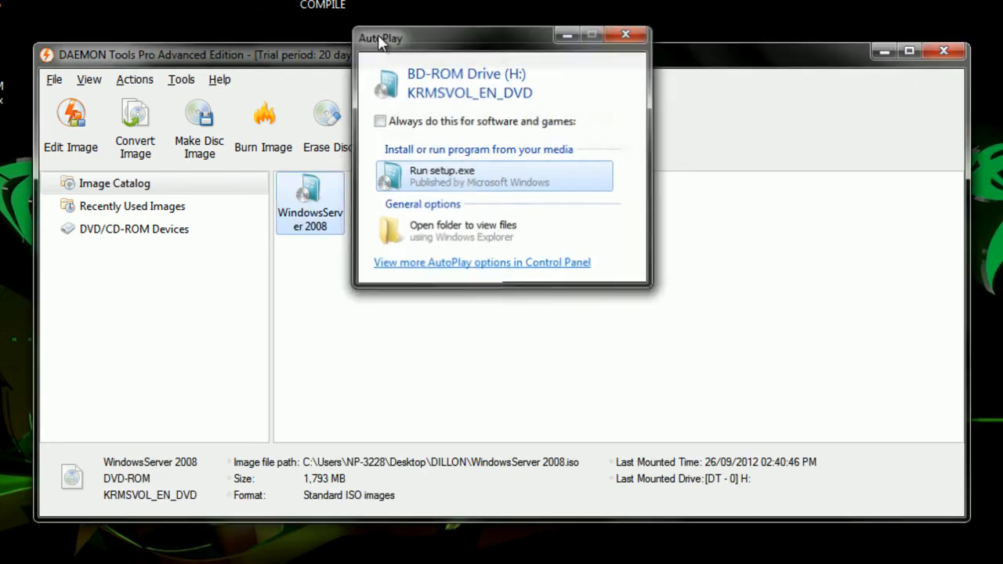
{"action": "left_click", "coordinate": [640, 35]}
{"action": "key", "text": "super+e"}
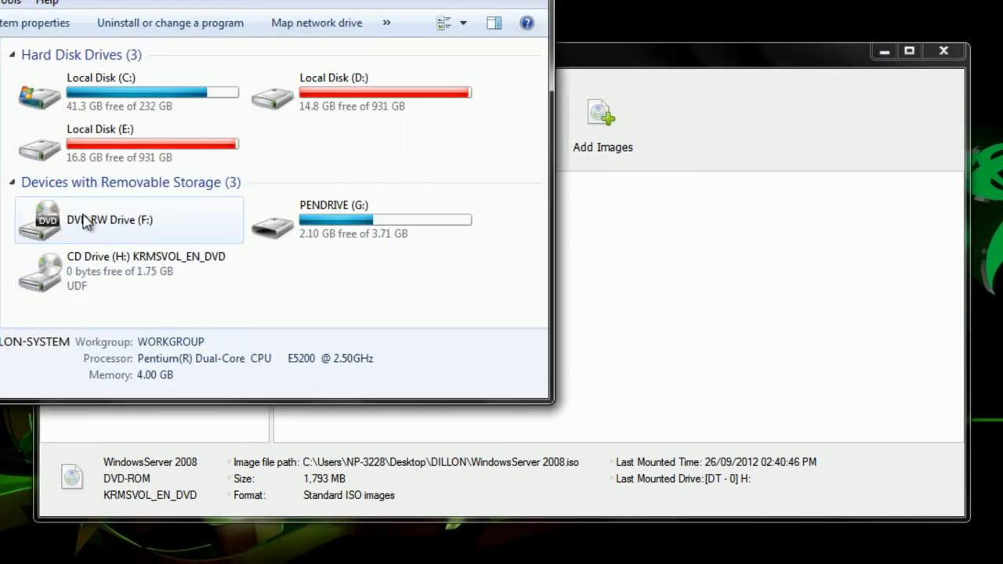
- Browse the KRMSVOL_EN_DVD files on drive H:, then close Explorer and minimise DAEMON Tools
{"action": "left_click", "coordinate": [112, 270]}
{"action": "right_click", "coordinate": [112, 270]}
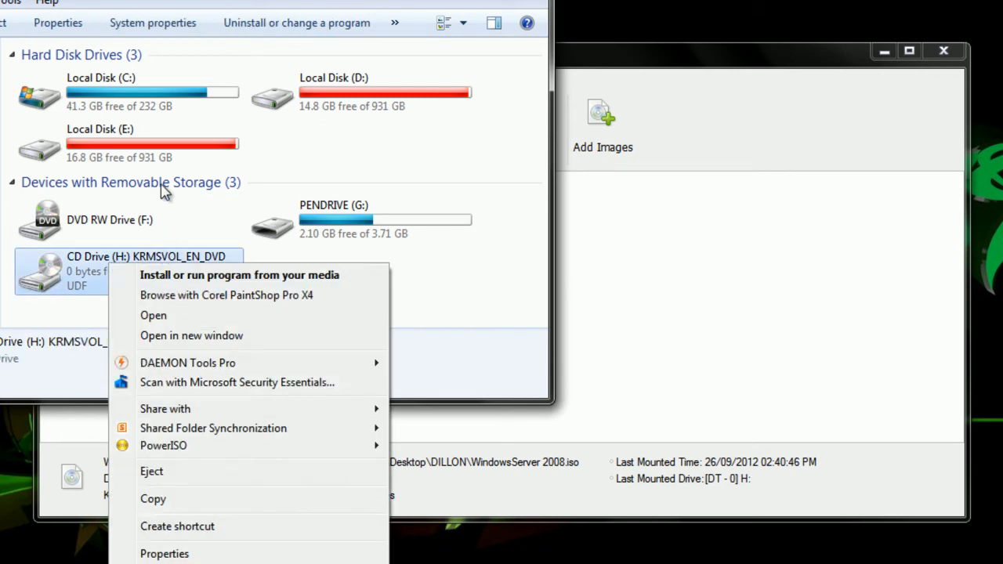
{"action": "left_click", "coordinate": [173, 316]}
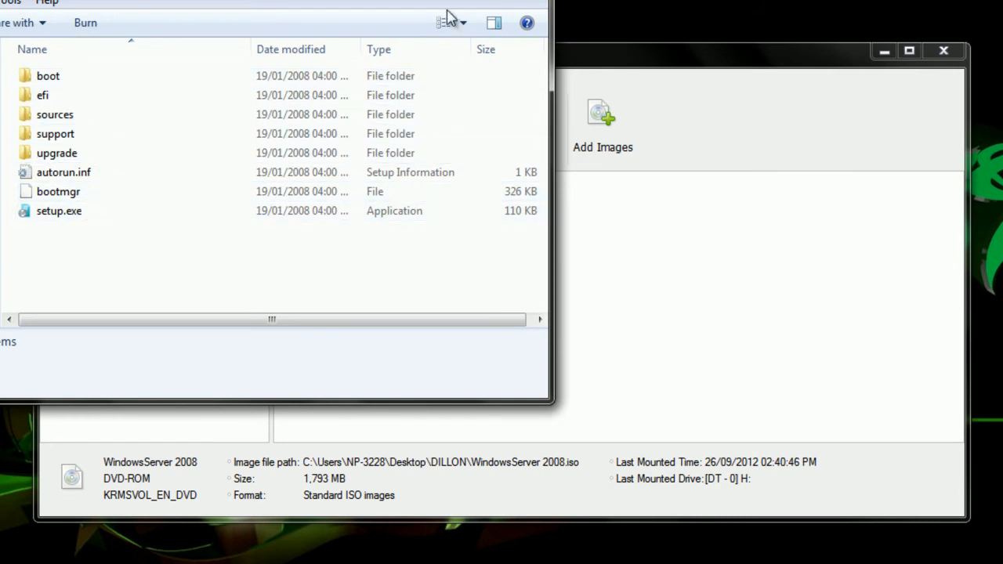
{"action": "key", "text": "alt+F4"}
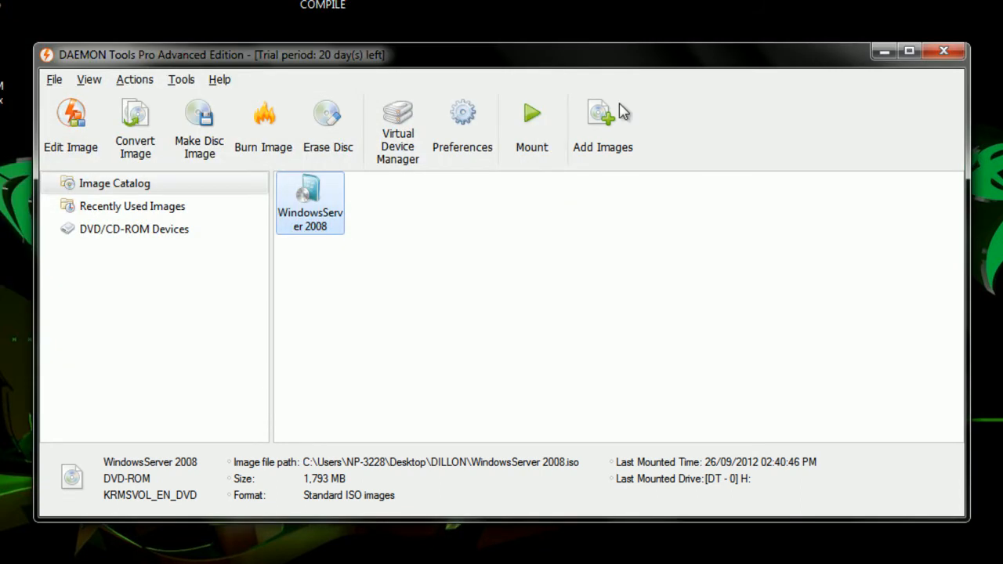
{"action": "left_click", "coordinate": [880, 53]}
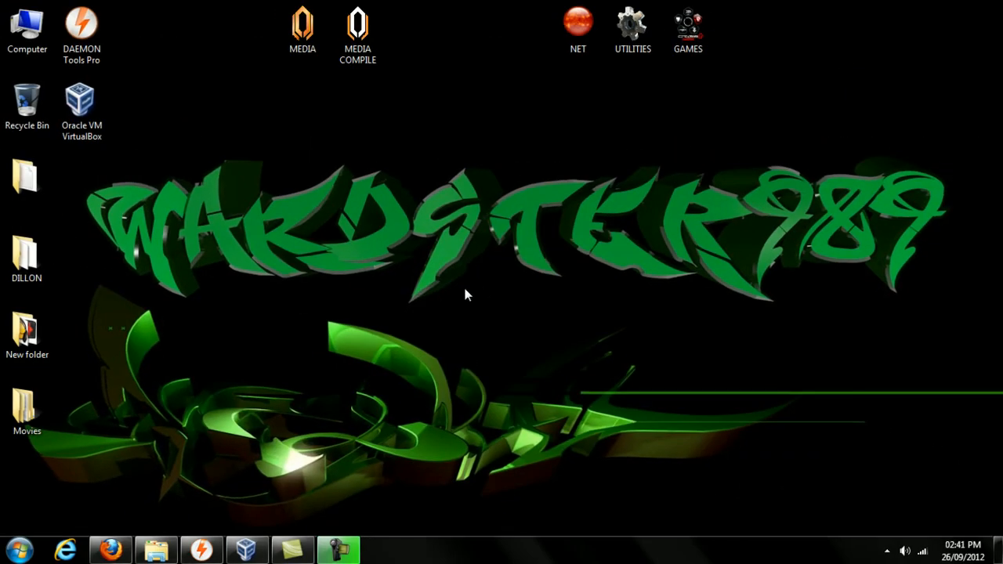
- Visit the VirtualBox downloads page, cancel the VirtualBox-4.2.0 Windows installer download, and close Firefox
{"action": "left_click", "coordinate": [110, 542]}
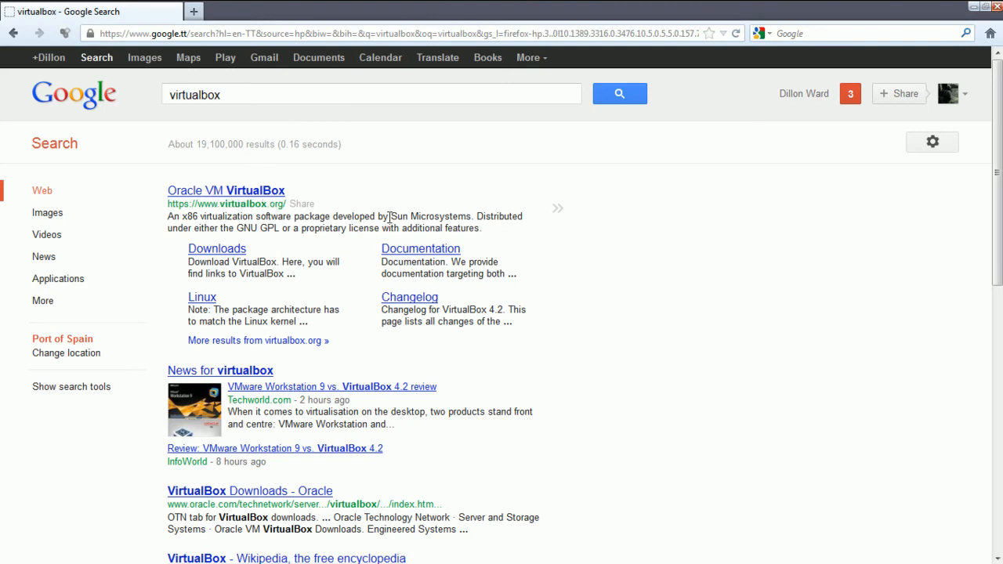
{"action": "left_click", "coordinate": [224, 254]}
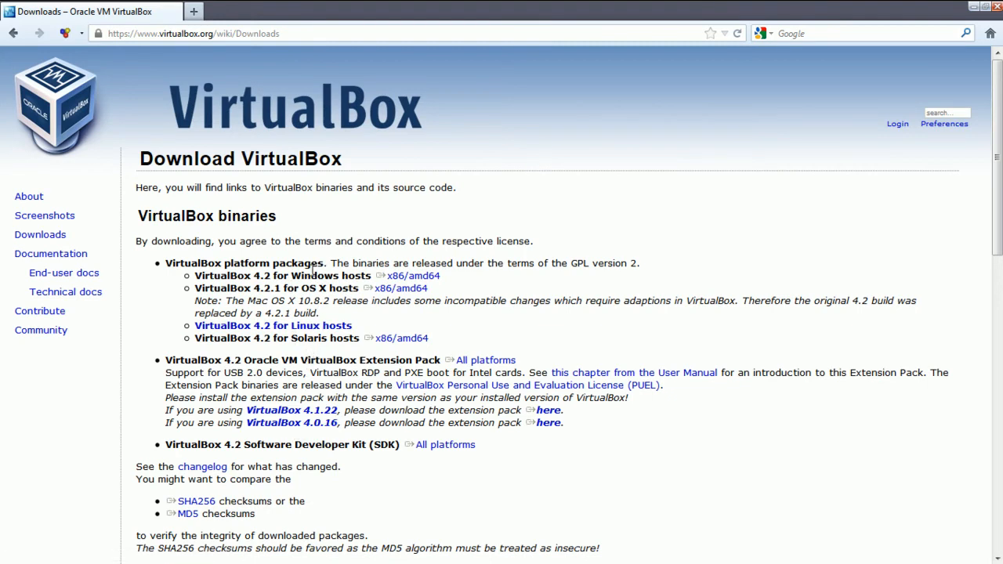
{"action": "left_click", "coordinate": [415, 276]}
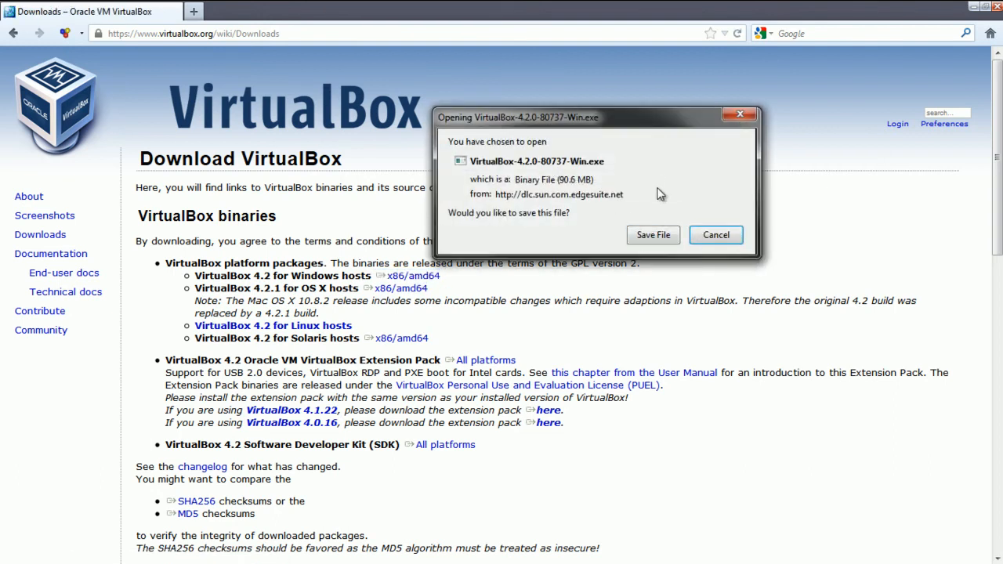
{"action": "left_click", "coordinate": [713, 235]}
{"action": "left_click", "coordinate": [995, 7]}
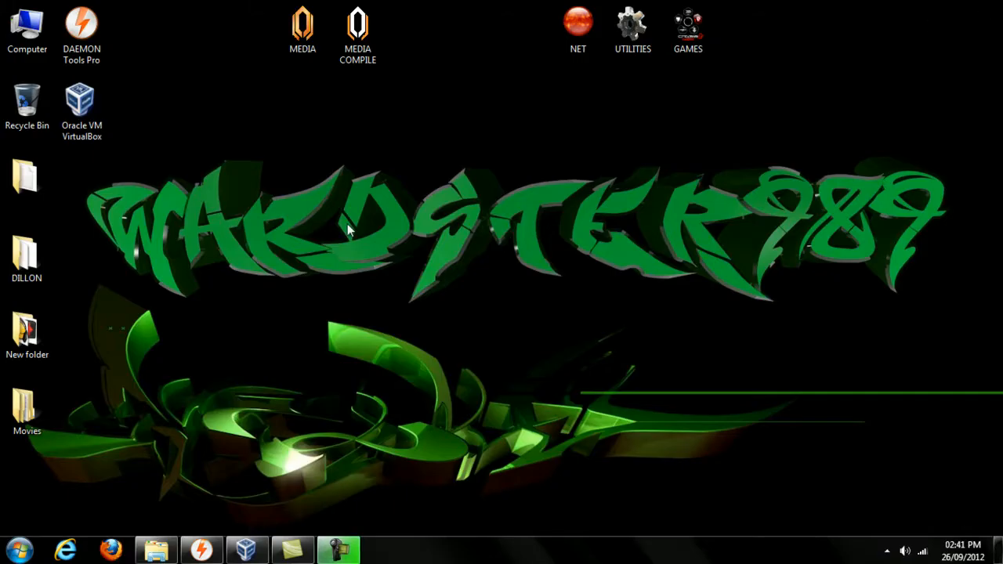
- Start the New Virtual Machine wizard and name the machine windows2008
{"action": "left_click", "coordinate": [245, 551]}
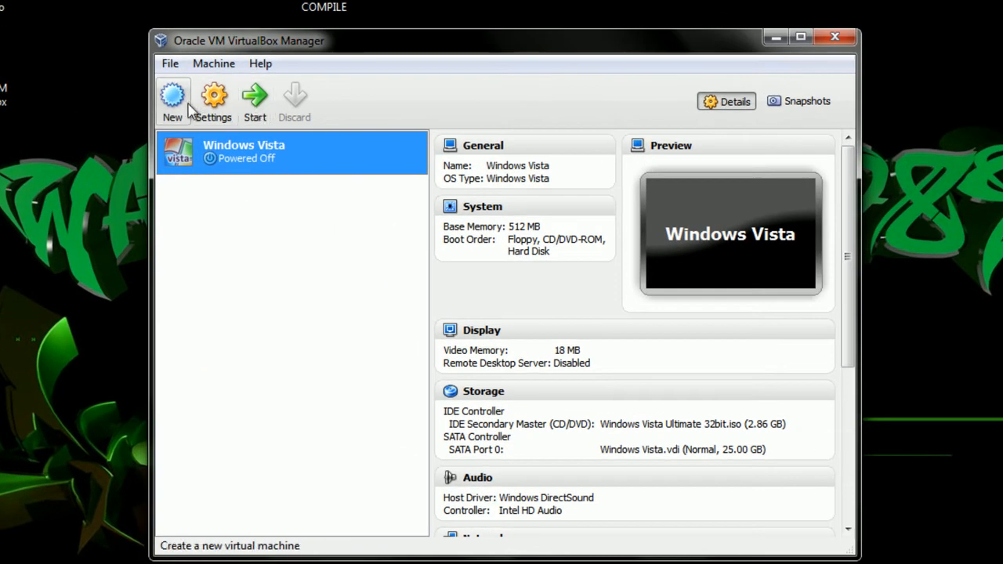
{"action": "left_click", "coordinate": [174, 108]}
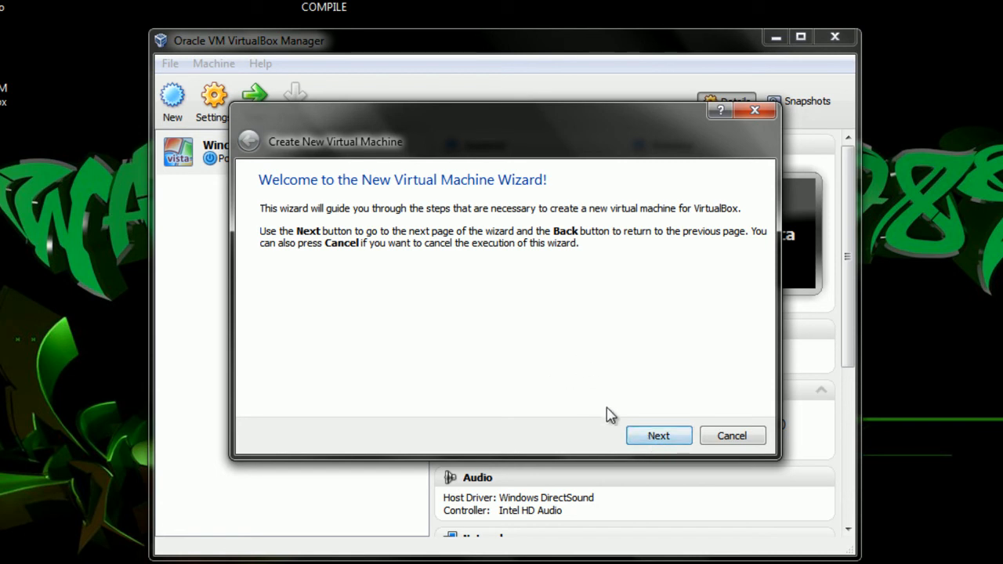
{"action": "left_click", "coordinate": [652, 437]}
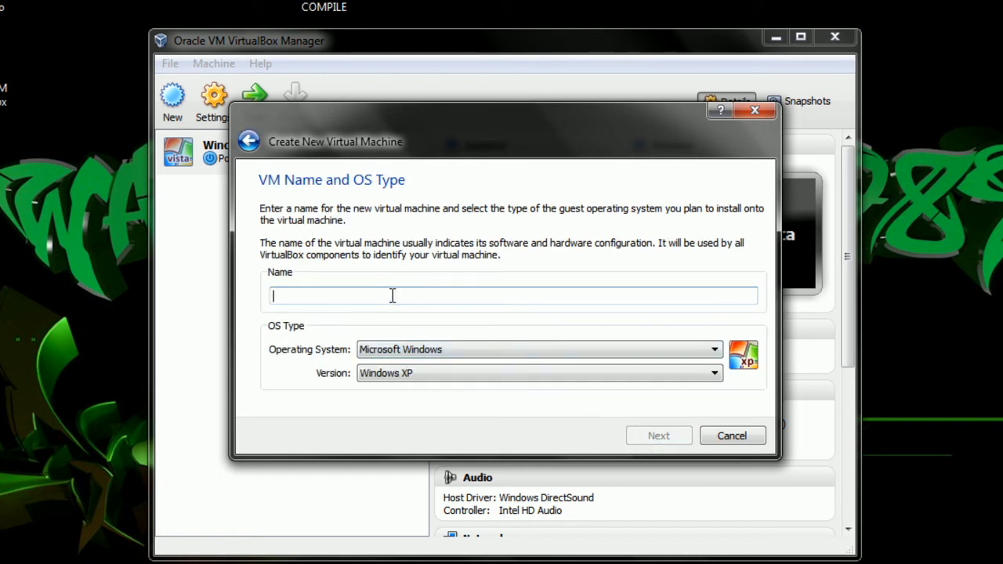
{"action": "type", "text": "windows"}
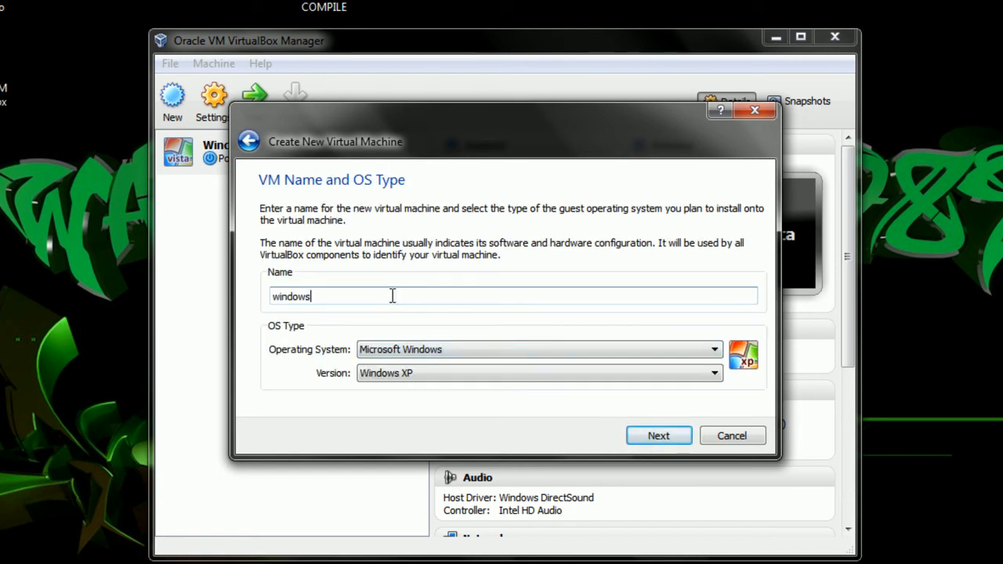
{"action": "type", "text": "2008"}
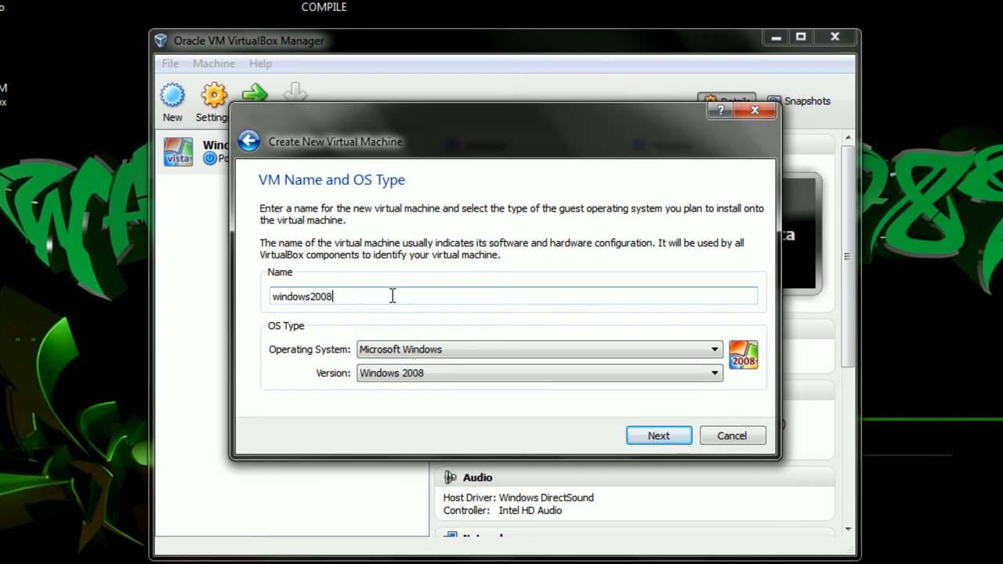
- Set the OS type to Microsoft Windows, version Windows 2008
{"action": "left_click", "coordinate": [636, 351]}
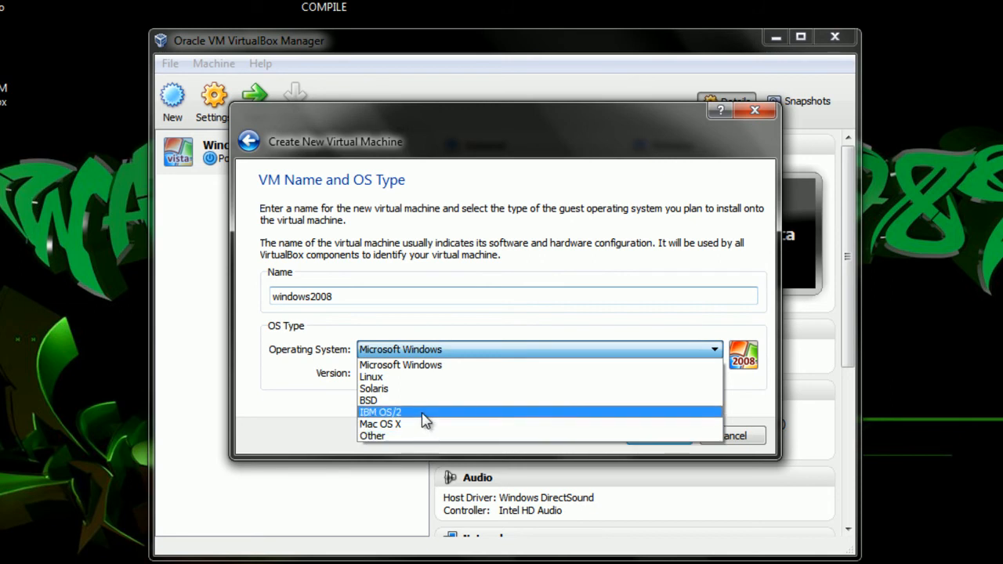
{"action": "left_click", "coordinate": [417, 367]}
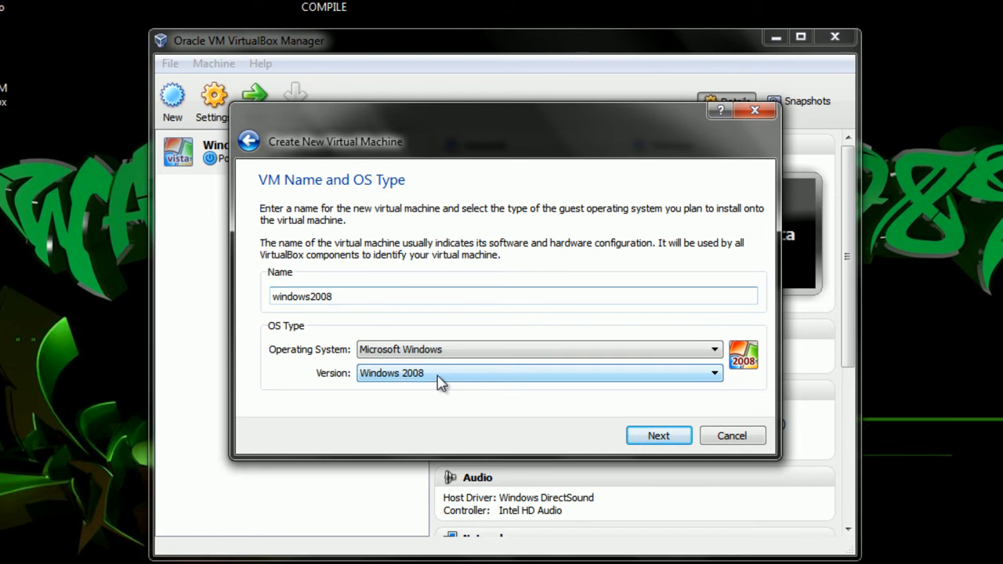
{"action": "left_click", "coordinate": [418, 373]}
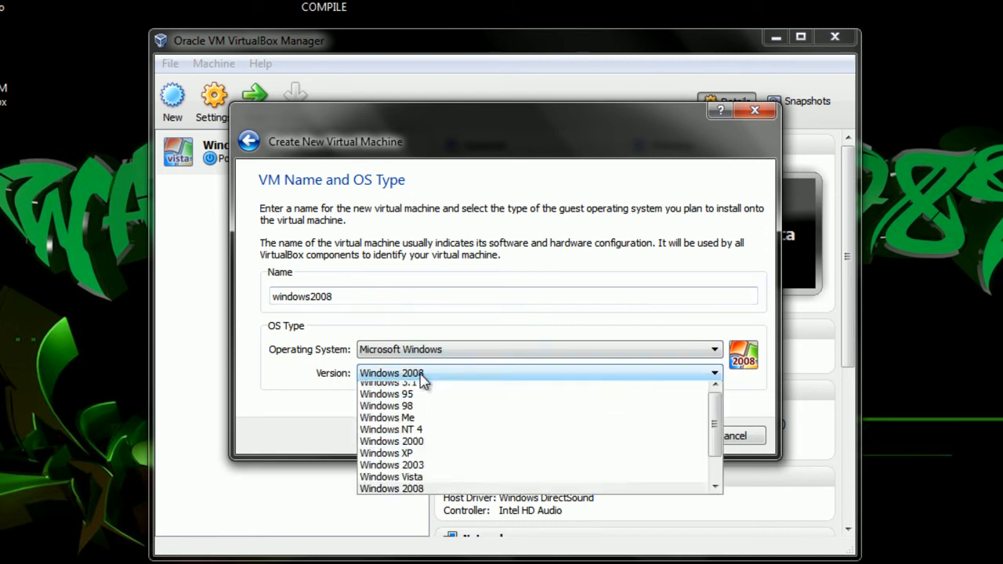
{"action": "mouse_move", "coordinate": [715, 427]}
{"action": "left_mouse_down"}
{"action": "mouse_move", "coordinate": [715, 486]}
{"action": "mouse_move", "coordinate": [709, 429]}
{"action": "left_mouse_up"}
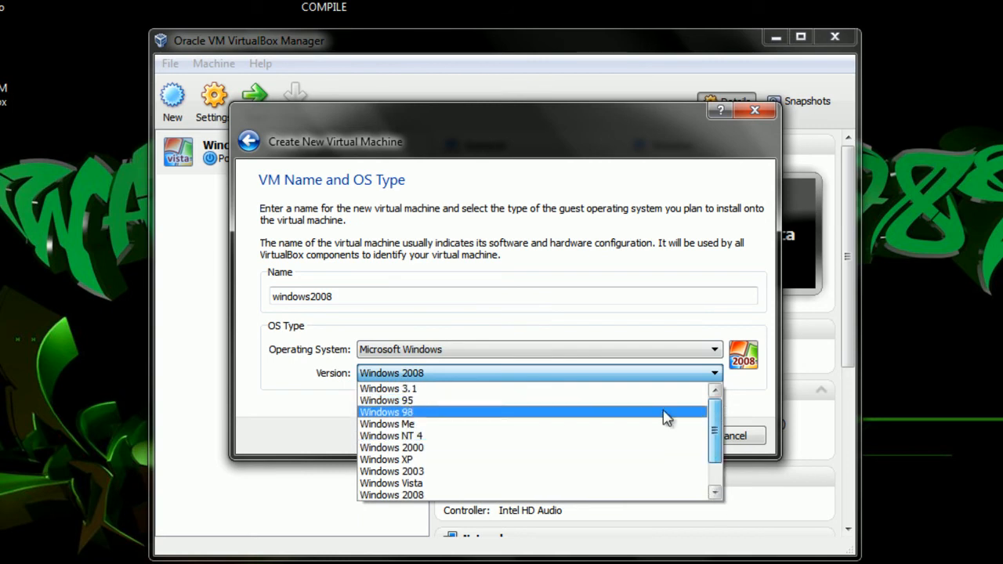
{"action": "left_click", "coordinate": [422, 493]}
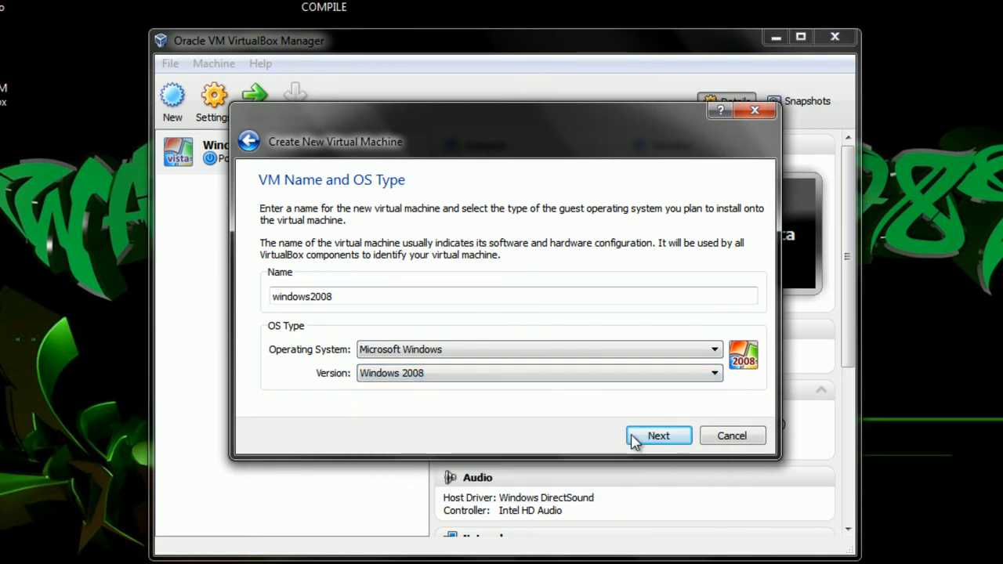
- Accept 512 MB base memory and choose to create a new start-up hard disk
{"action": "left_click", "coordinate": [659, 437]}
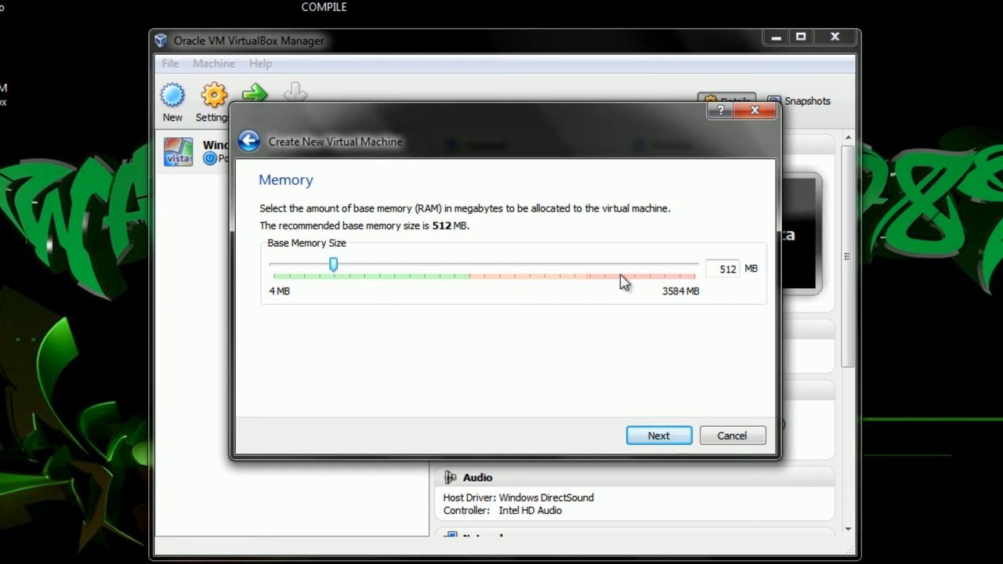
{"action": "left_click", "coordinate": [652, 436]}
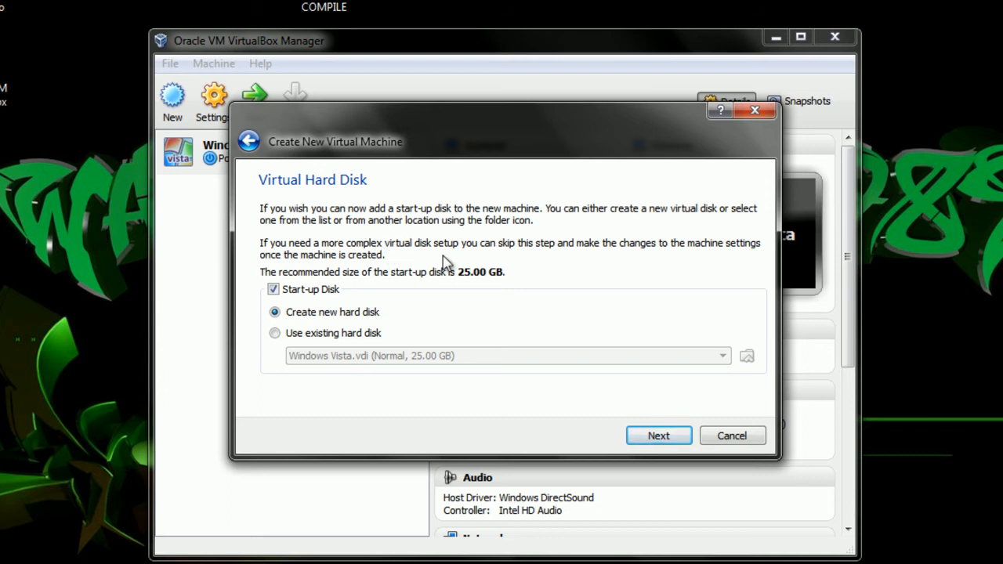
{"action": "left_click", "coordinate": [653, 439]}
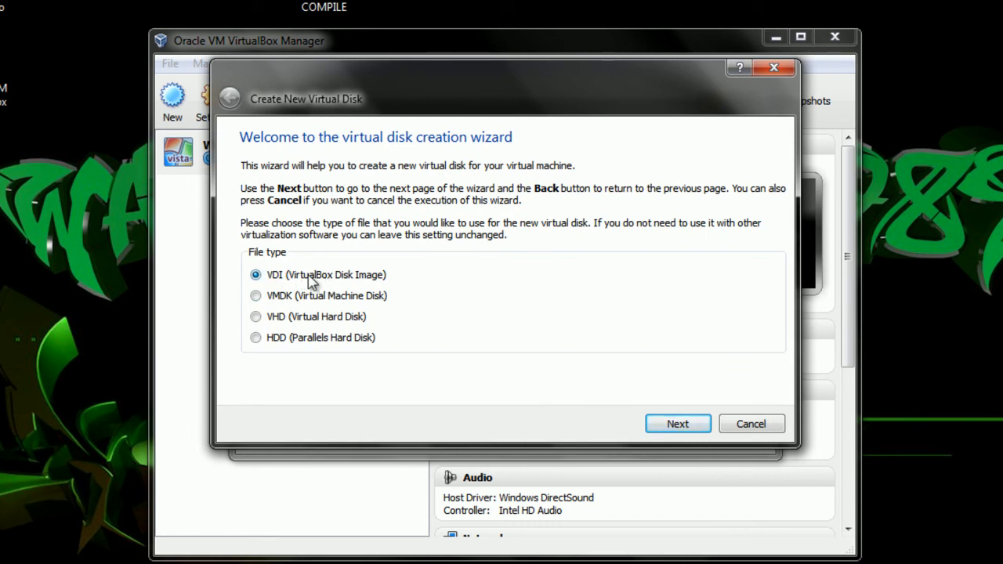
- Keep the VDI file type and choose dynamically allocated storage
{"action": "left_click", "coordinate": [676, 422]}
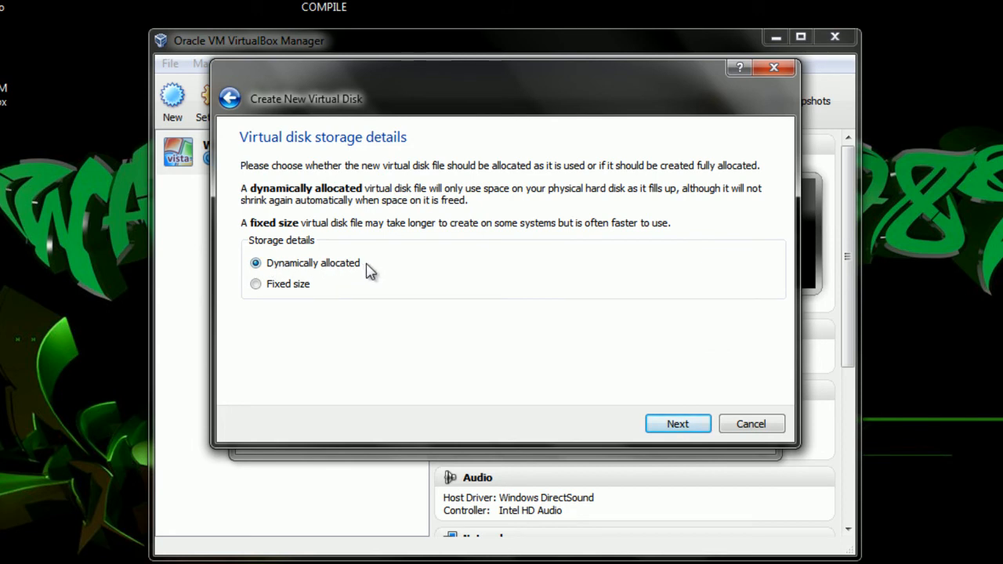
{"action": "left_click", "coordinate": [257, 285]}
{"action": "left_click", "coordinate": [257, 264]}
{"action": "left_click", "coordinate": [667, 425]}
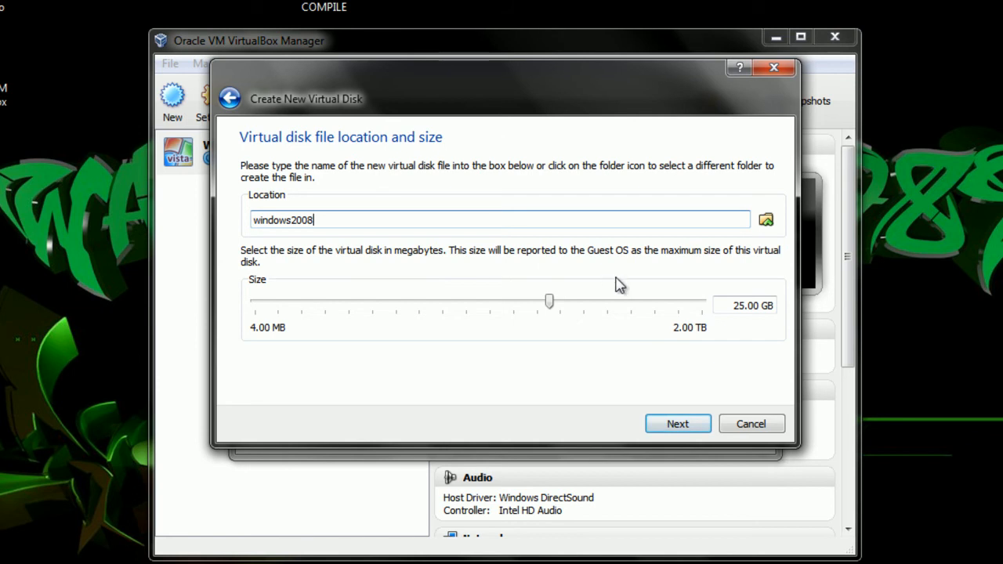
- Keep the windows2008 disk at 25.00 GB and create it
{"action": "double_click", "coordinate": [738, 305]}
{"action": "left_click_drag", "start_coordinate": [738, 305], "coordinate": [783, 305]}
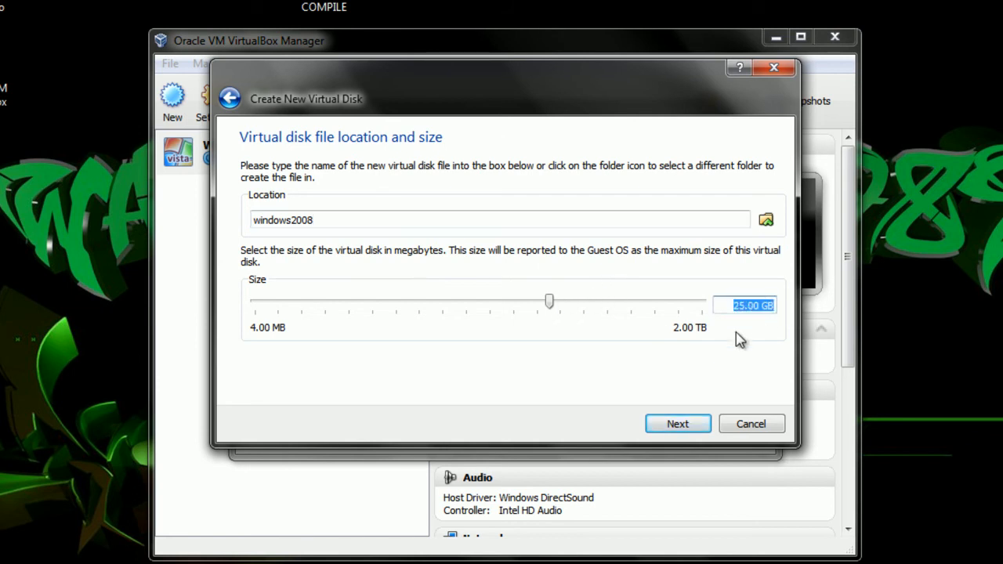
{"action": "left_click", "coordinate": [680, 426]}
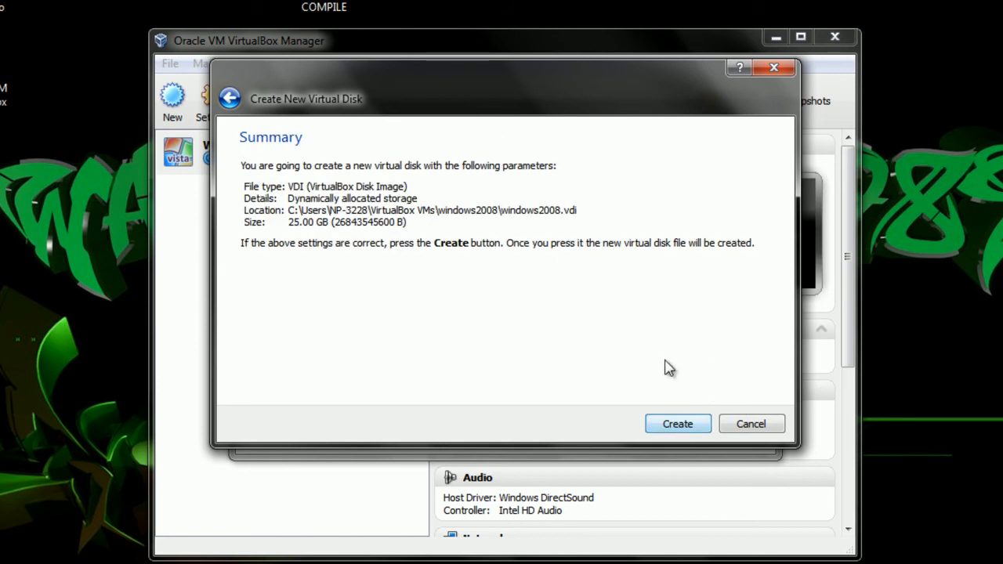
{"action": "left_click", "coordinate": [679, 426]}
- Finish creating windows2008 and select its empty CD/DVD slot in Storage settings
{"action": "left_click", "coordinate": [661, 437]}
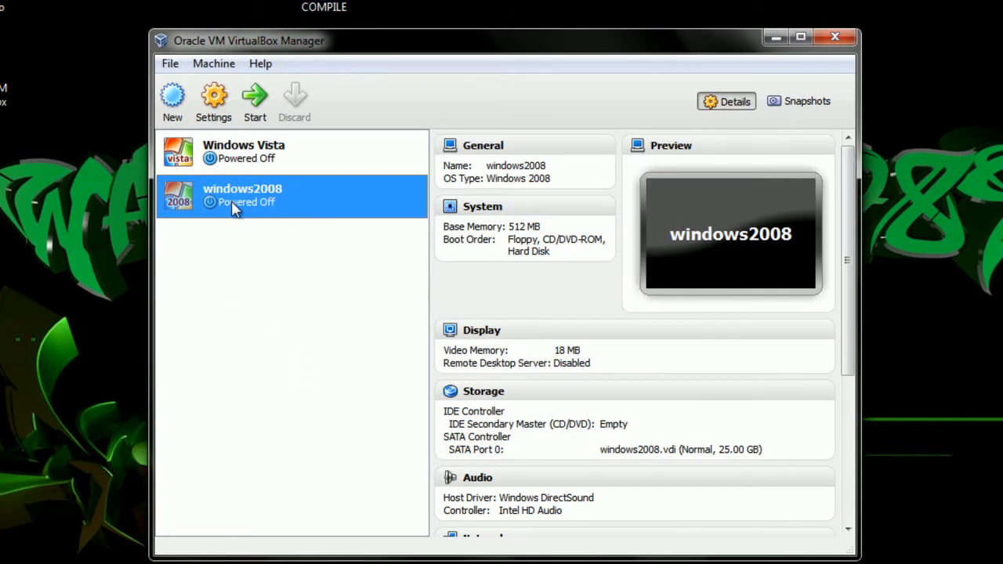
{"action": "left_click", "coordinate": [219, 118]}
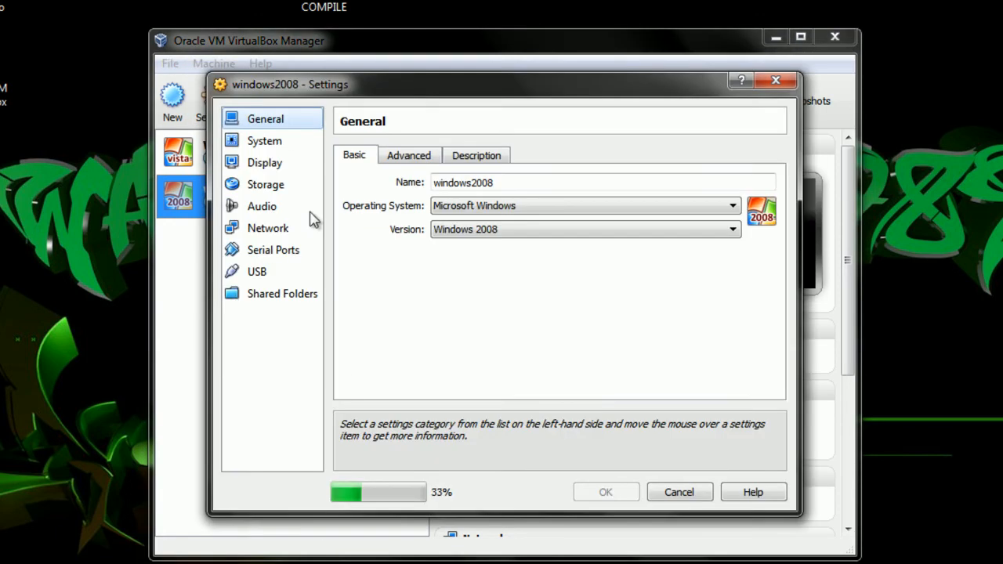
{"action": "left_click", "coordinate": [270, 188]}
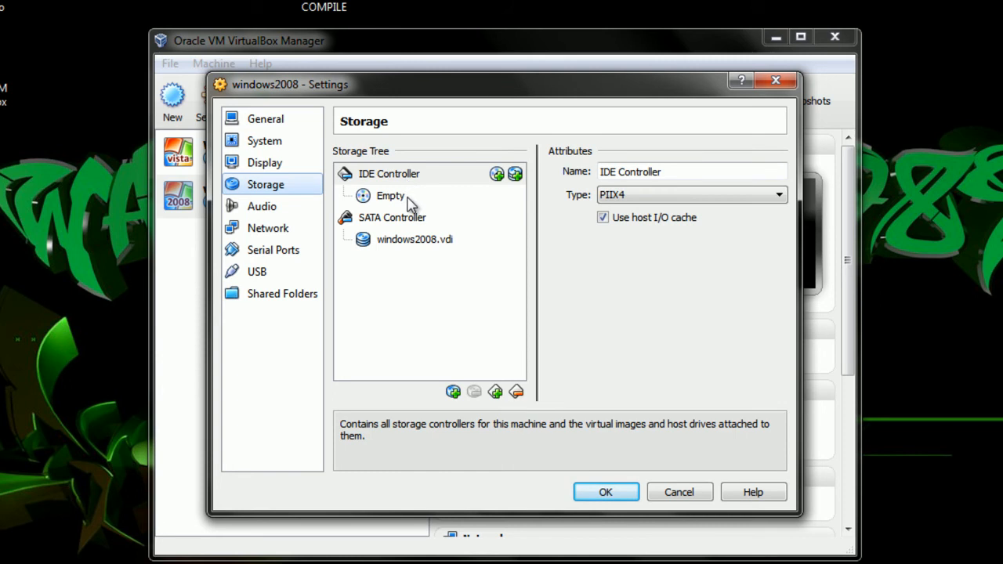
{"action": "left_click", "coordinate": [390, 195]}
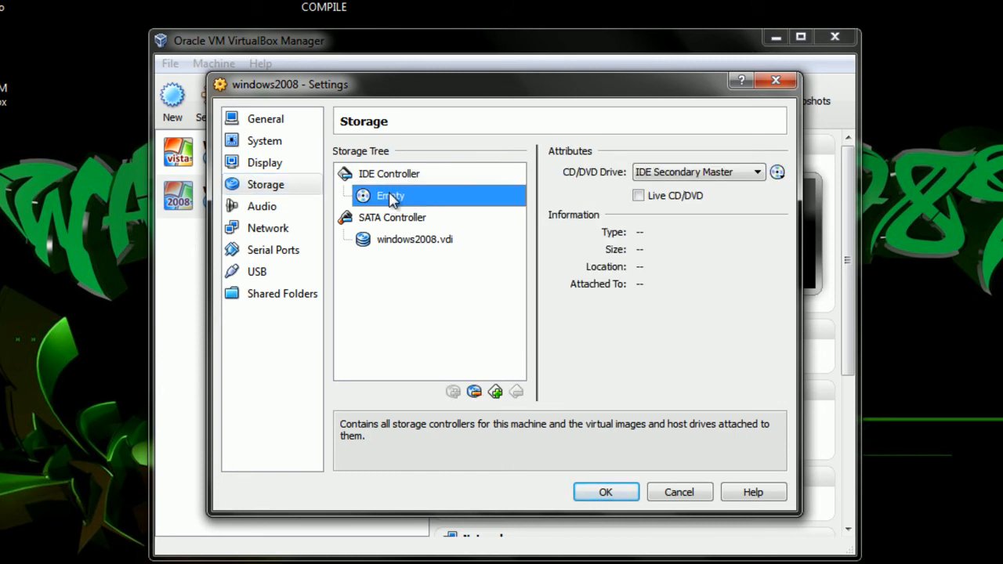
- Load WindowsServer 2008.iso into the CD/DVD drive and save the settings
{"action": "left_click", "coordinate": [777, 174]}
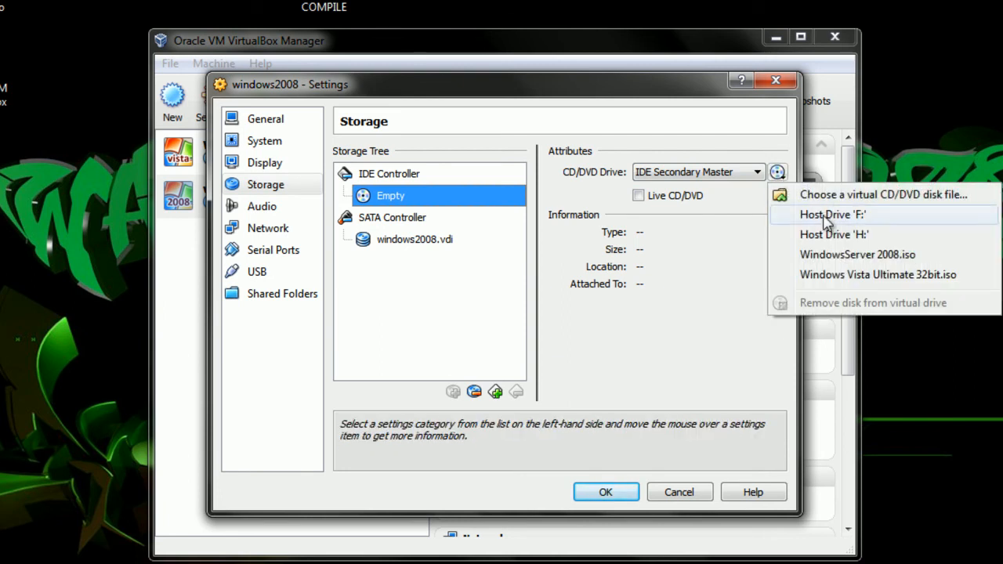
{"action": "left_click", "coordinate": [808, 194]}
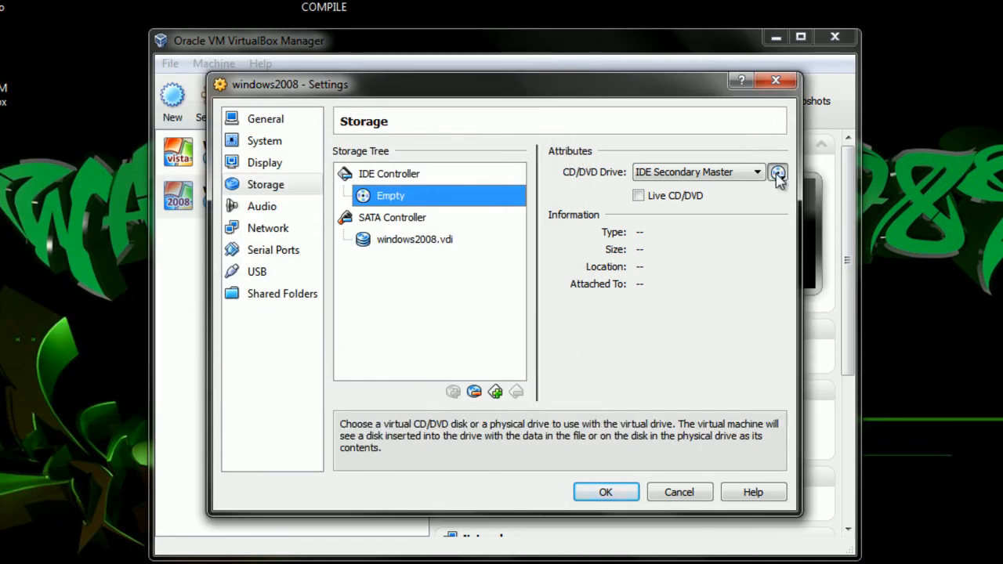
{"action": "left_click", "coordinate": [777, 172]}
{"action": "left_click", "coordinate": [811, 196]}
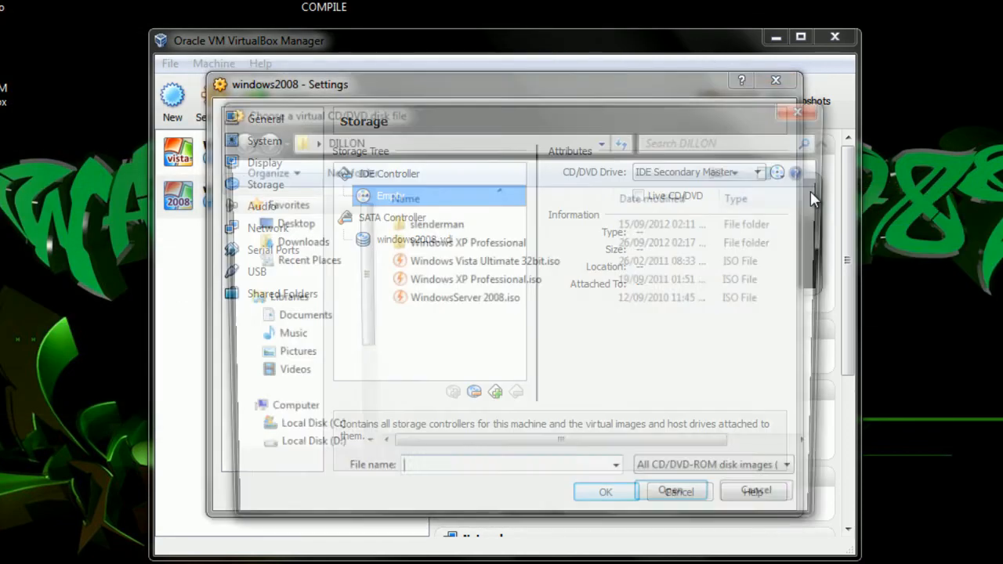
{"action": "left_click", "coordinate": [464, 306]}
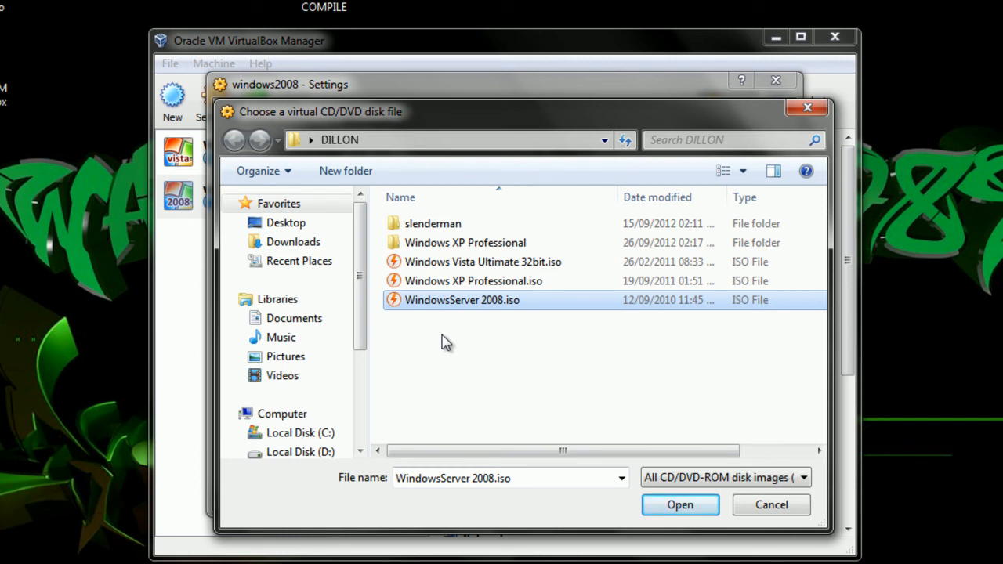
{"action": "left_click", "coordinate": [467, 305]}
{"action": "left_click", "coordinate": [476, 380]}
{"action": "left_click", "coordinate": [453, 303]}
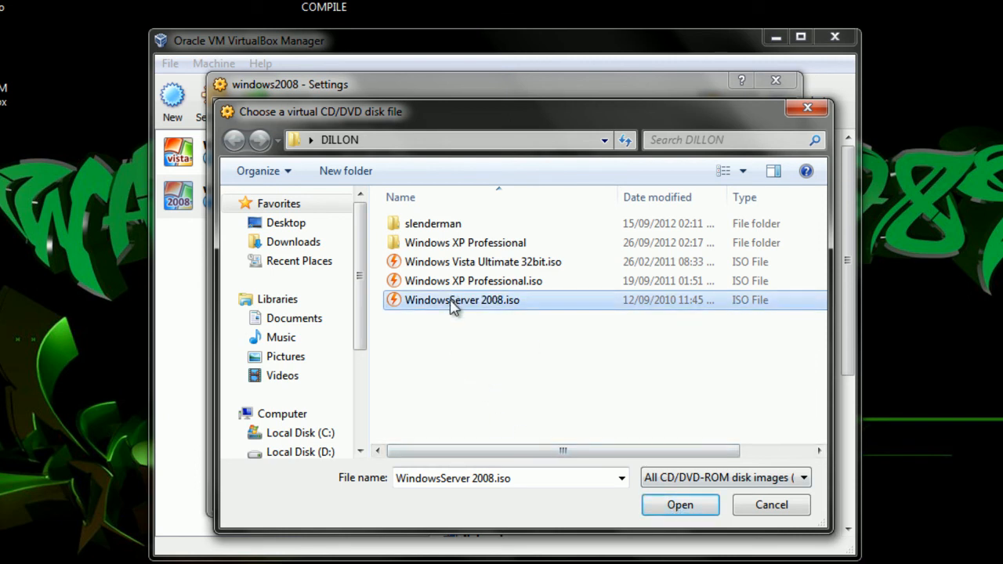
{"action": "left_click", "coordinate": [693, 508]}
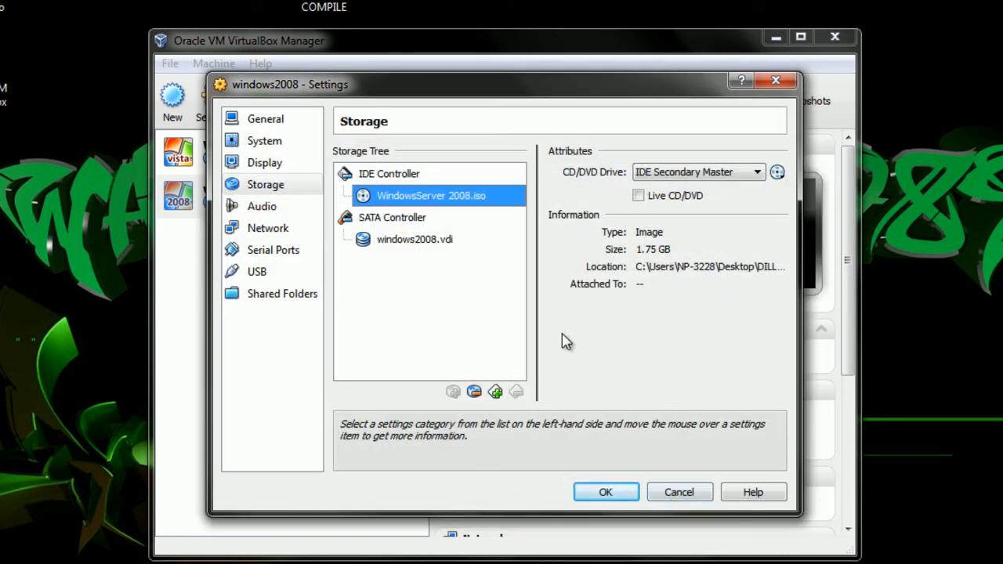
{"action": "left_click", "coordinate": [596, 490]}
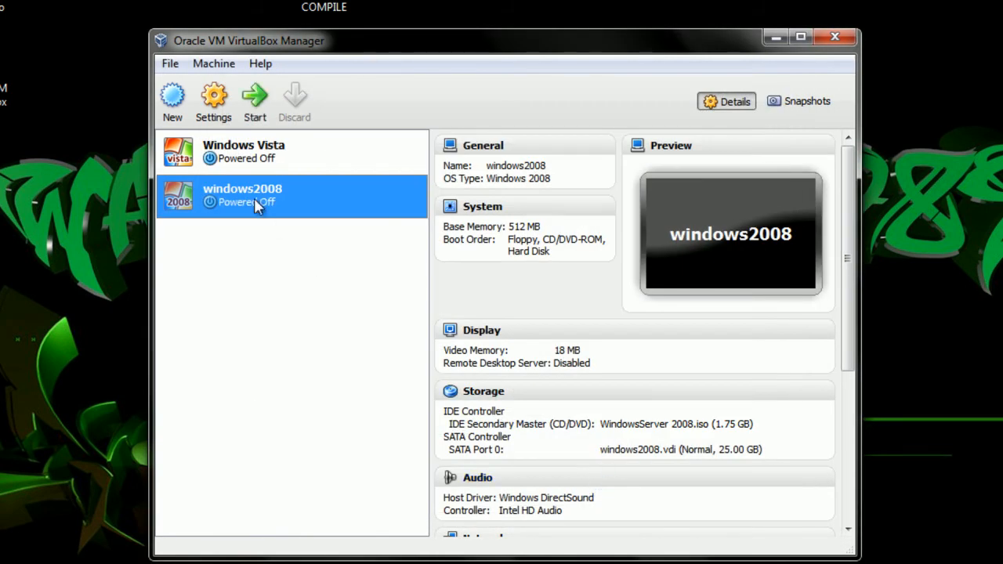
- Boot the windows2008 VM from the ISO, dismiss the keyboard capture notice, and move its window right
{"action": "left_click", "coordinate": [255, 102]}
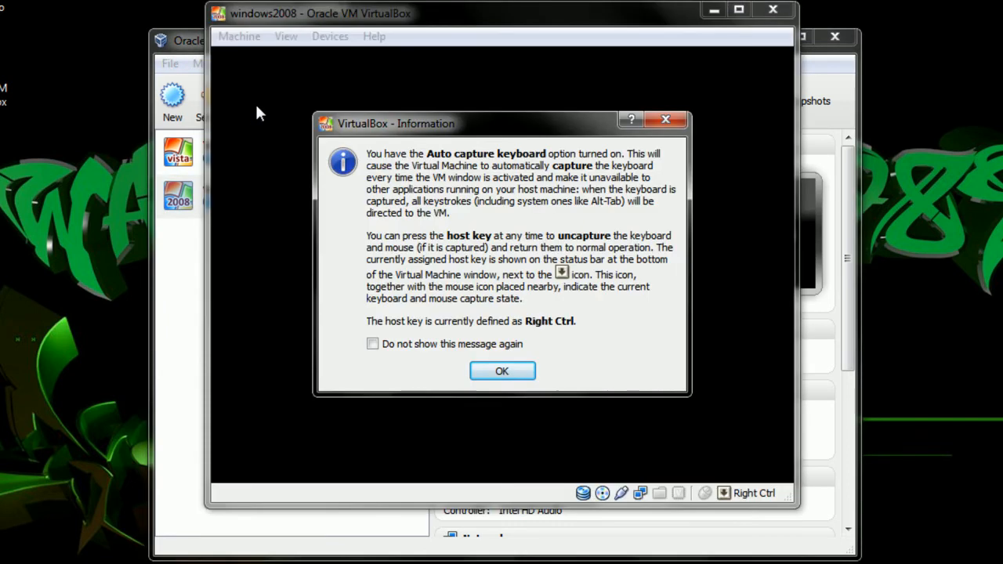
{"action": "left_click", "coordinate": [502, 372]}
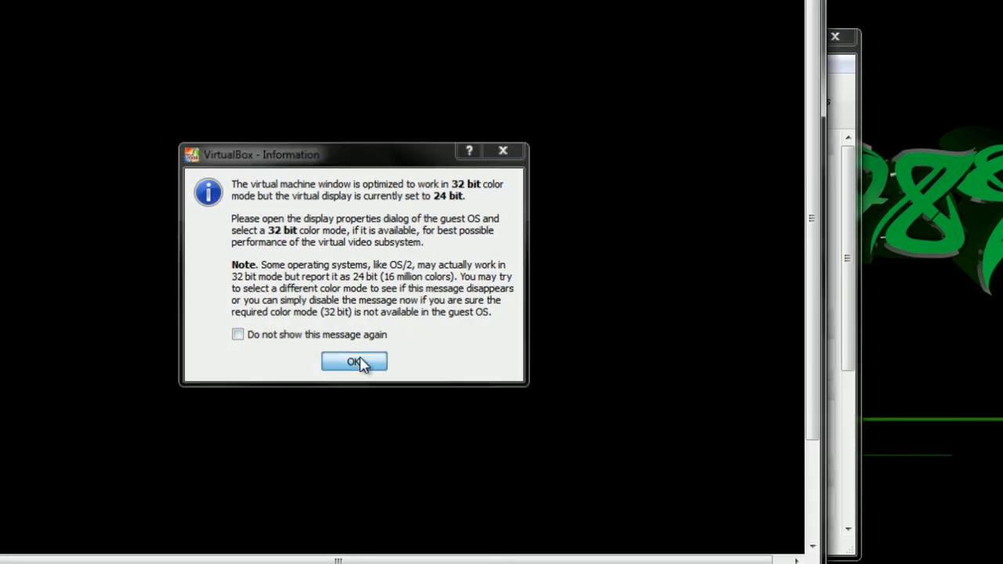
{"action": "left_click", "coordinate": [357, 362]}
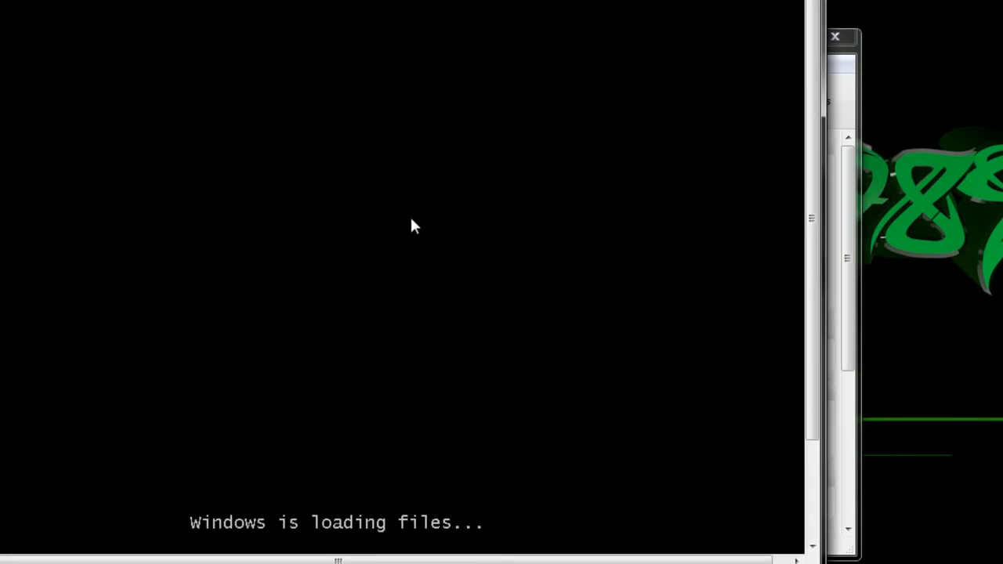
{"action": "left_click_drag", "start_coordinate": [356, 2], "coordinate": [514, 4]}
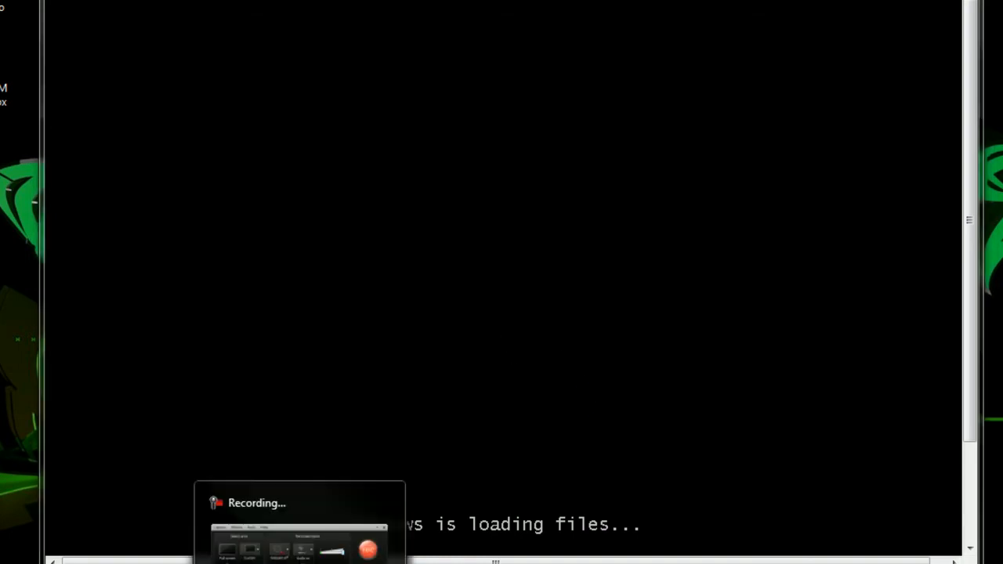
{"action": "left_click", "coordinate": [300, 561]}
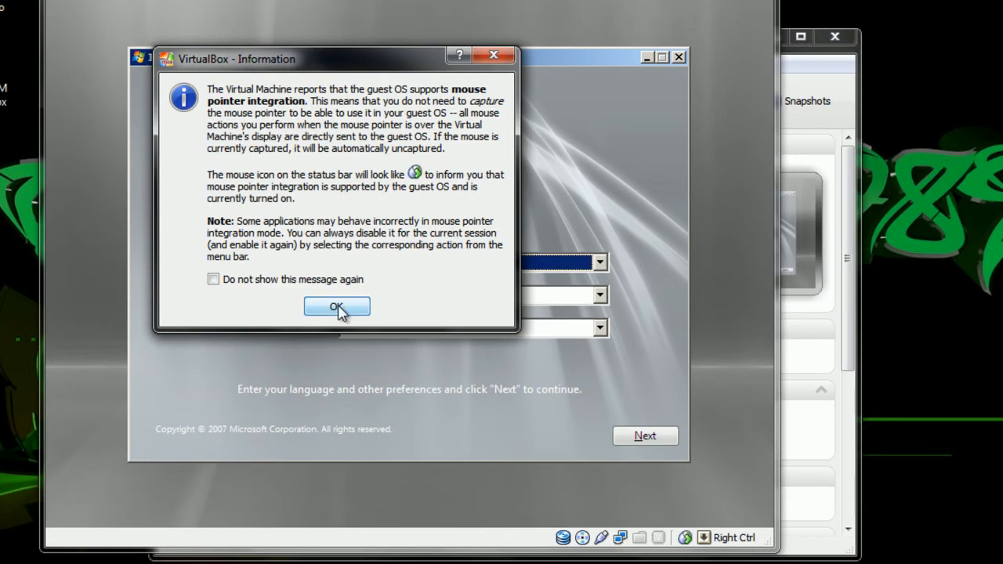
- Set the time and currency format to English (Trinidad and Tobago) and continue
{"action": "left_click", "coordinate": [338, 306]}
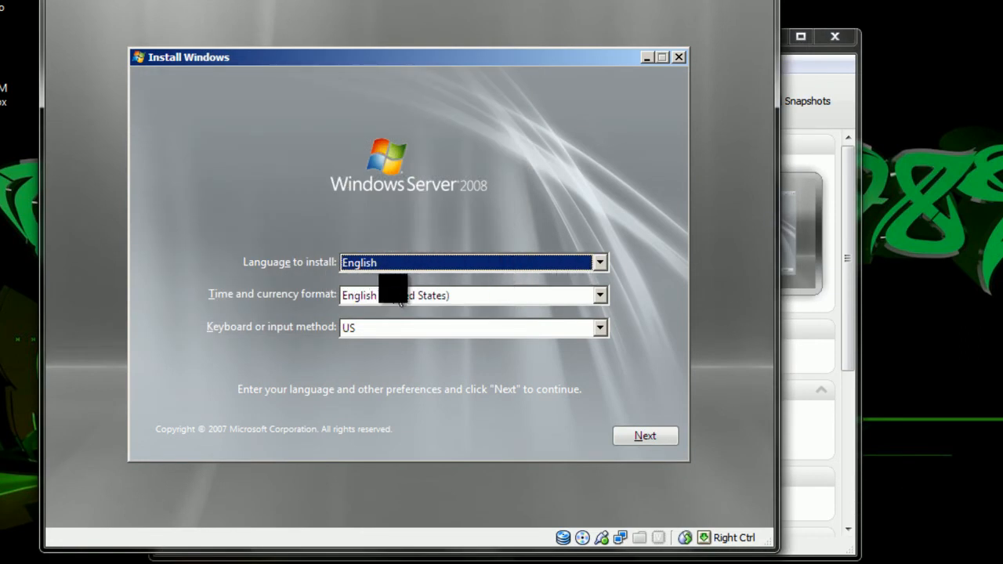
{"action": "left_click", "coordinate": [517, 296]}
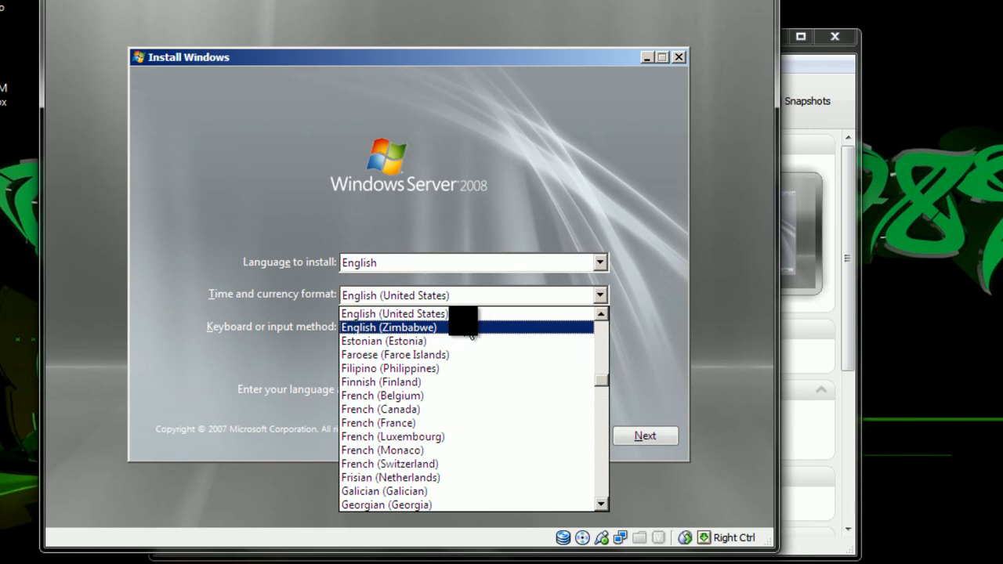
{"action": "scroll", "coordinate": [469, 330], "scroll_direction": "up", "scroll_amount": 1}
{"action": "left_click", "coordinate": [468, 327]}
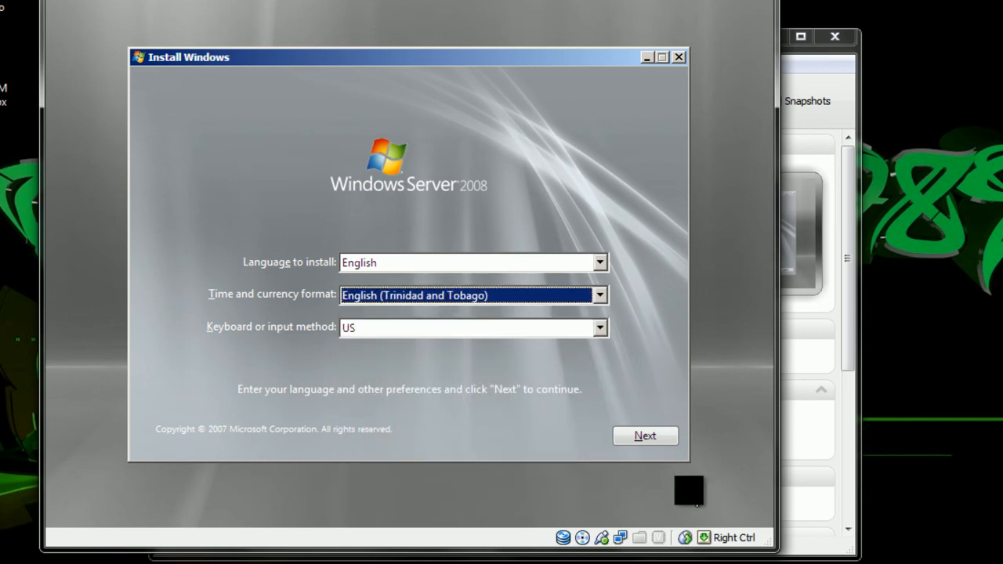
{"action": "left_click", "coordinate": [651, 436]}
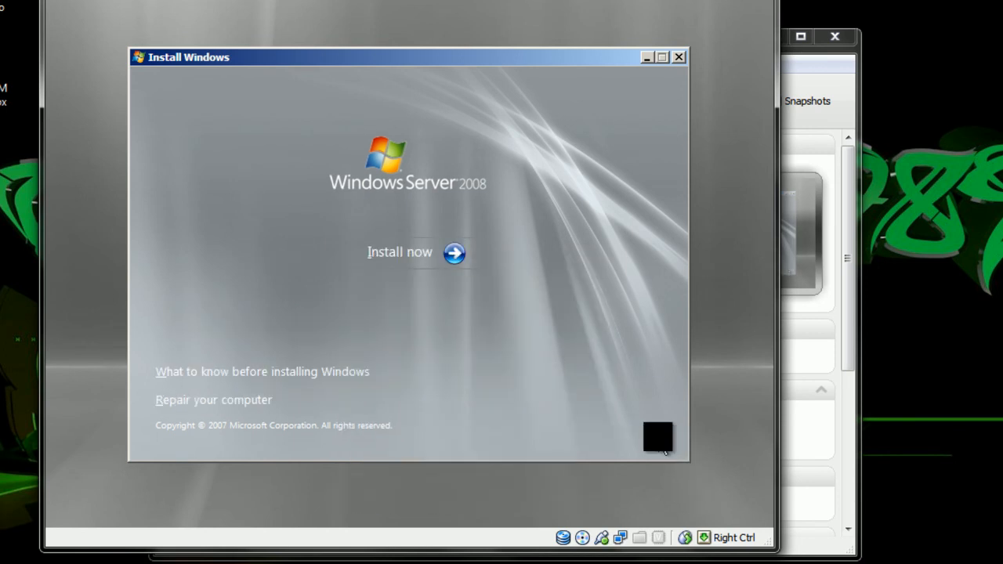
- Begin installation and select Windows Server 2008 Enterprise (Full Installation)
{"action": "left_click", "coordinate": [399, 258]}
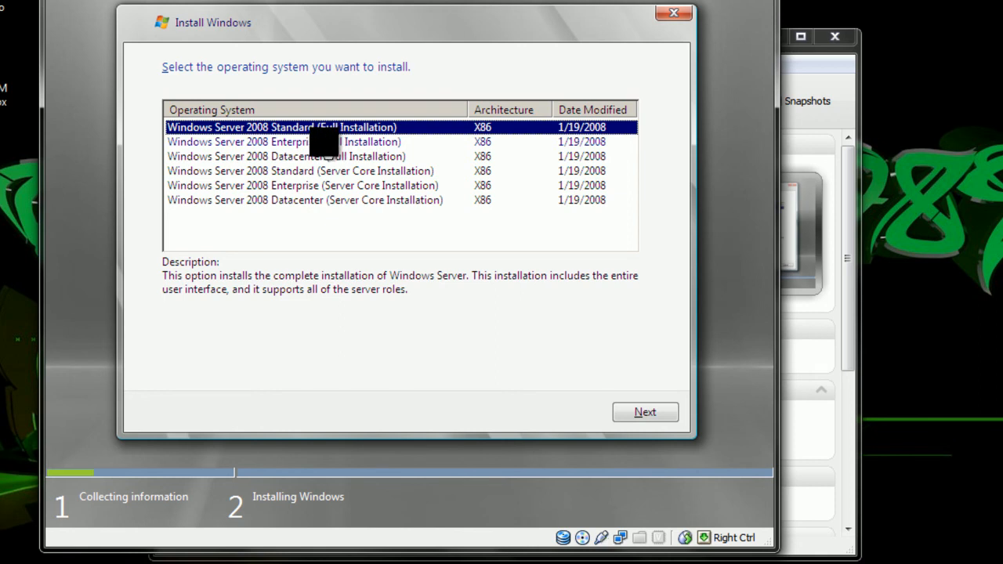
{"action": "left_click", "coordinate": [321, 142]}
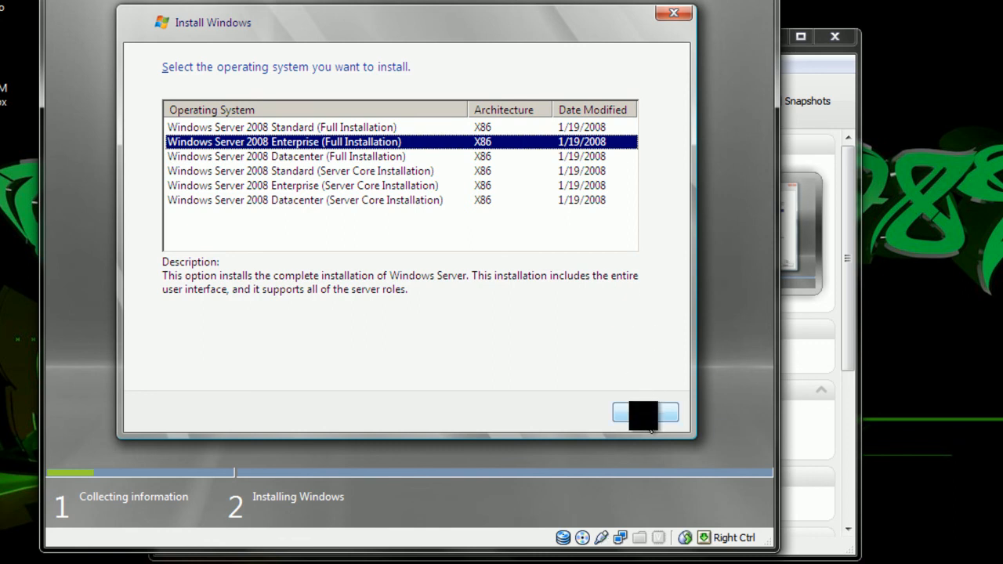
{"action": "left_click", "coordinate": [645, 413]}
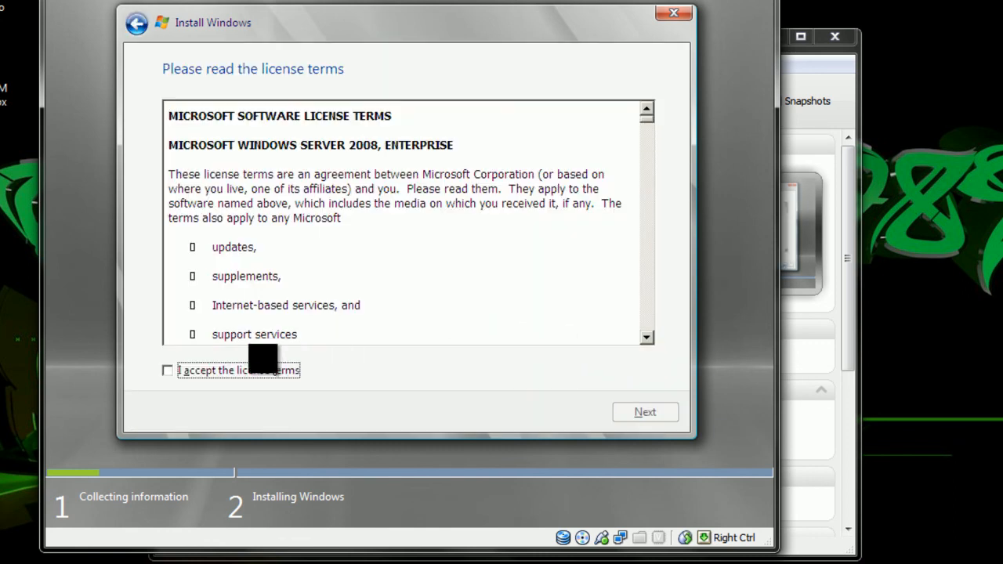
- Accept the license terms and choose a Custom (advanced) installation
{"action": "left_click", "coordinate": [167, 370]}
{"action": "left_click", "coordinate": [628, 411]}
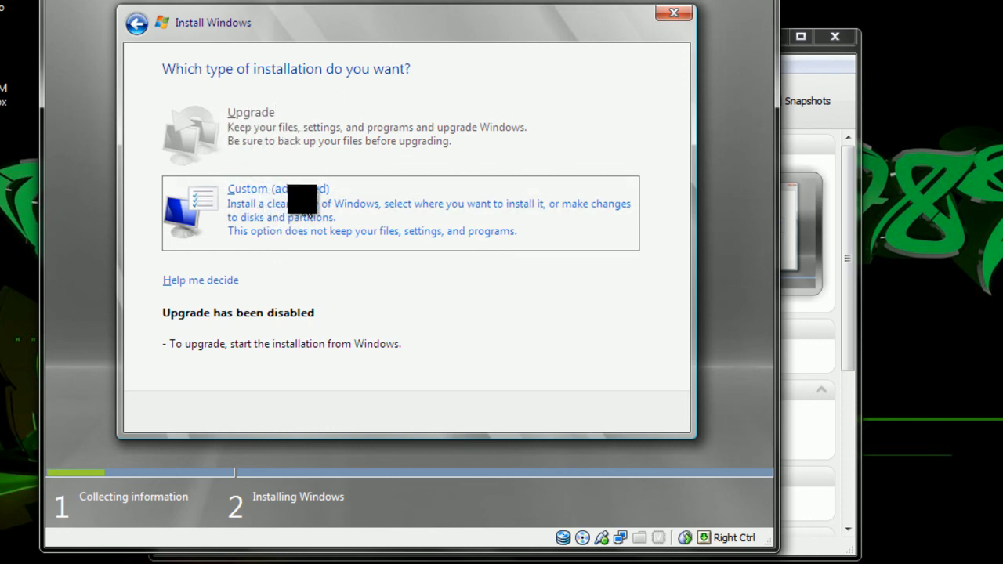
{"action": "left_click", "coordinate": [298, 197]}
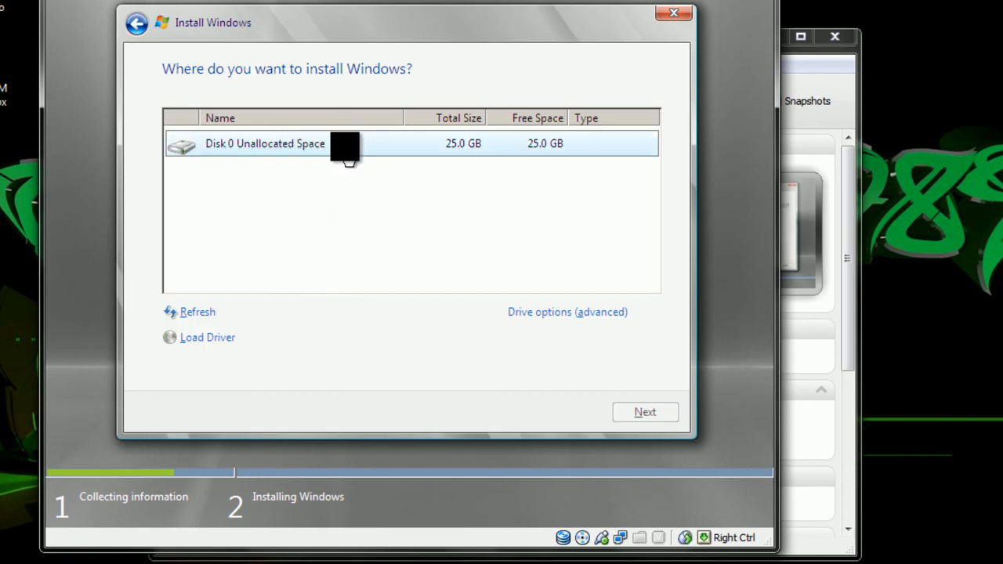
- Install onto Disk 0 Unallocated Space and release the mouse from the VM with Ctrl
{"action": "left_click", "coordinate": [308, 149]}
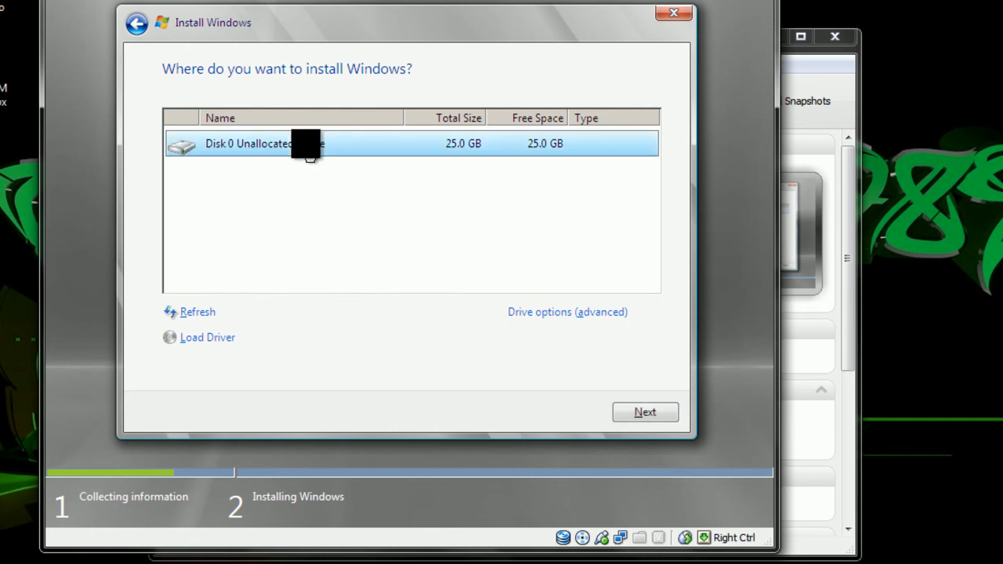
{"action": "left_click", "coordinate": [638, 411]}
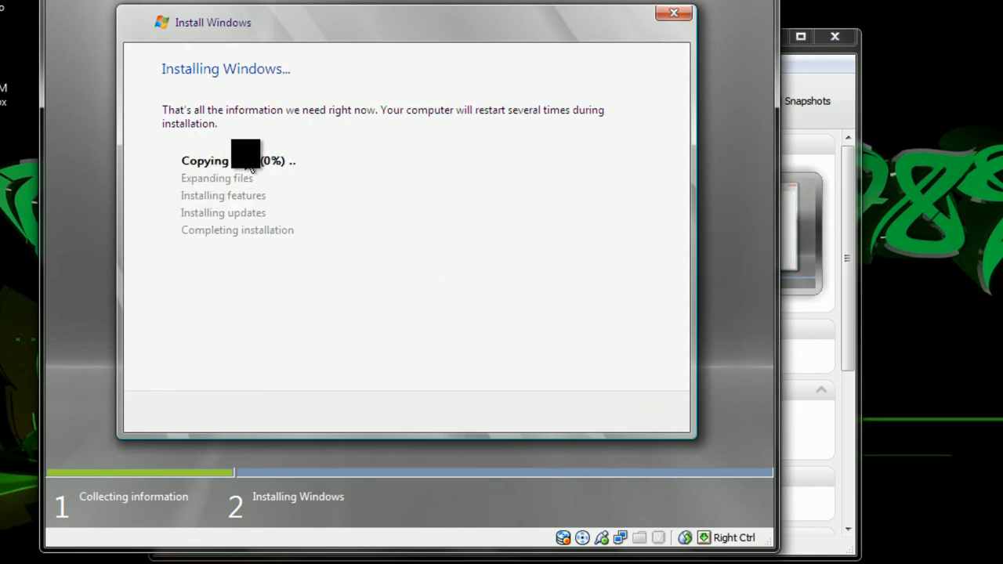
{"action": "key", "text": "ctrl"}
{"action": "left_click", "coordinate": [327, 561]}
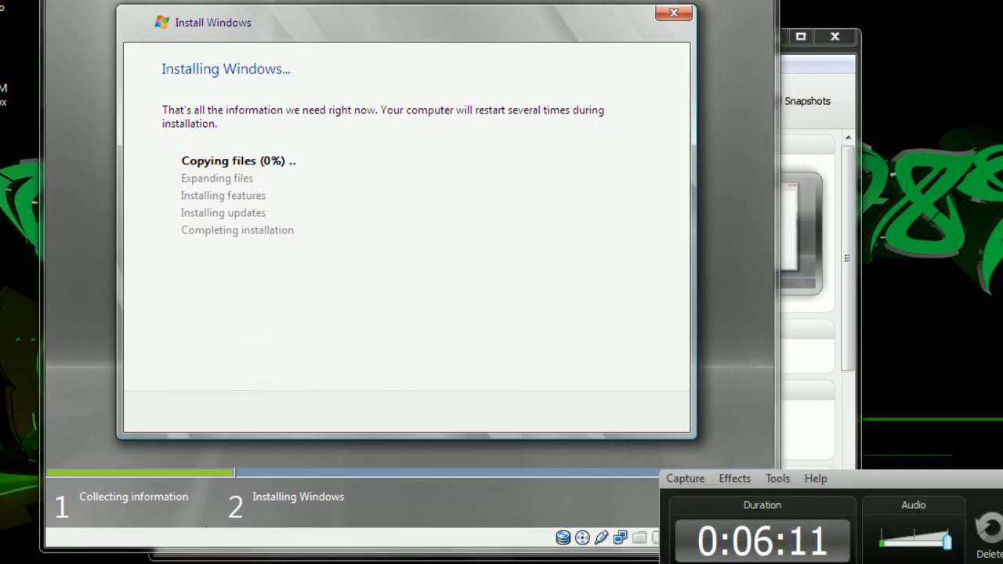
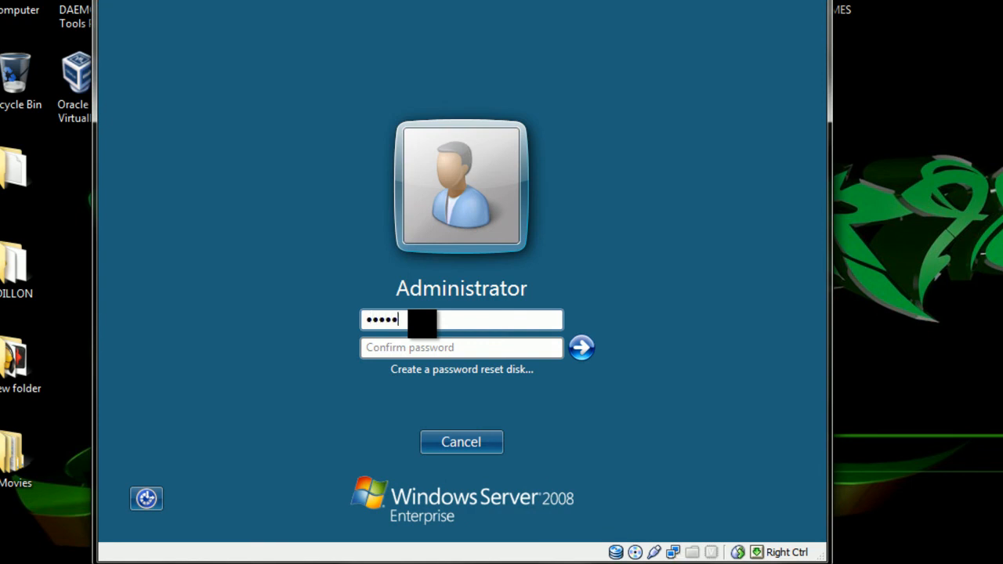
- Re-enter the new Administrator password in Confirm password and submit it
{"action": "key", "text": "Tab"}
{"action": "type", "text": "p"}
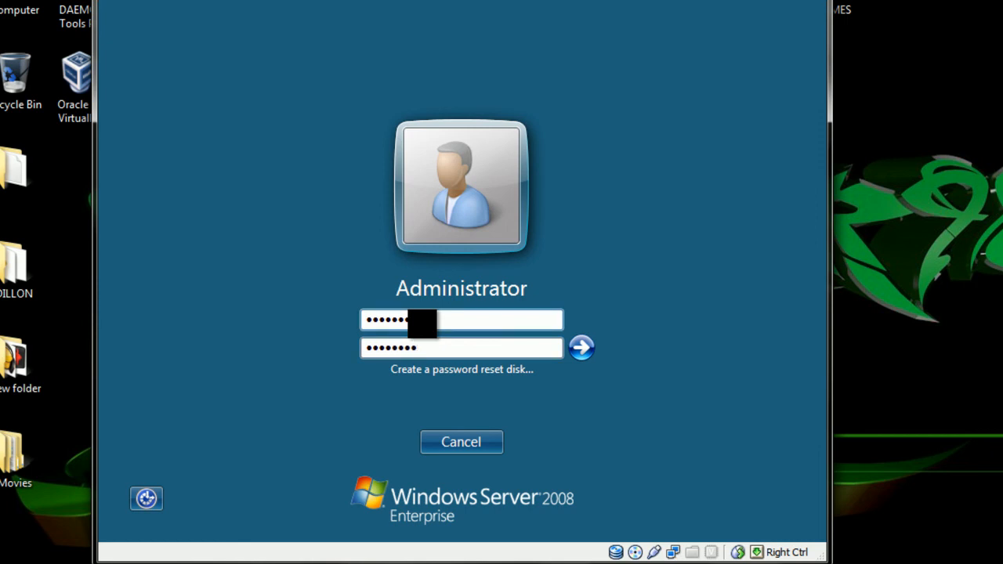
{"action": "left_click", "coordinate": [582, 348]}
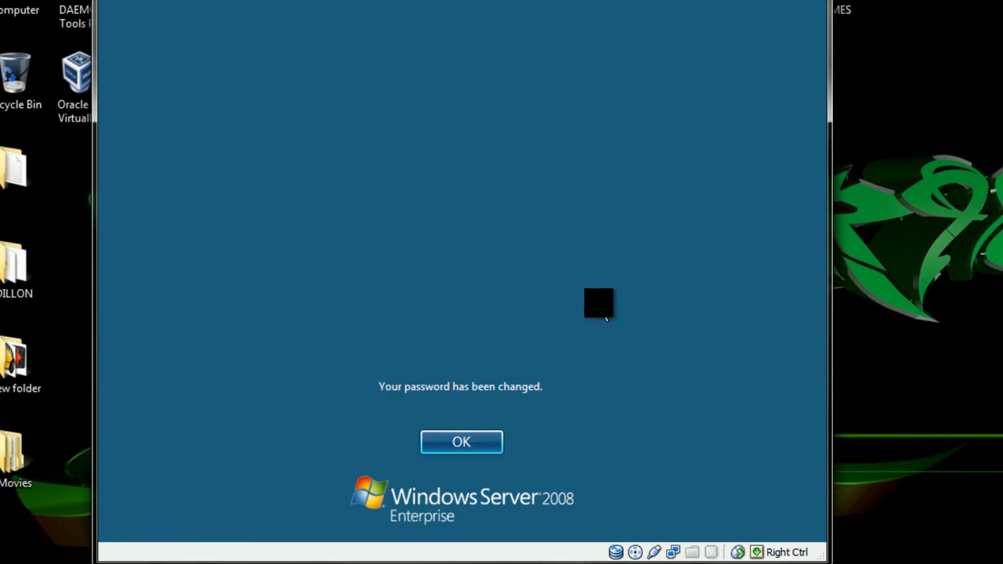
- Dismiss the password-changed message, let the desktop load, and center the VM window
{"action": "left_click", "coordinate": [474, 439]}
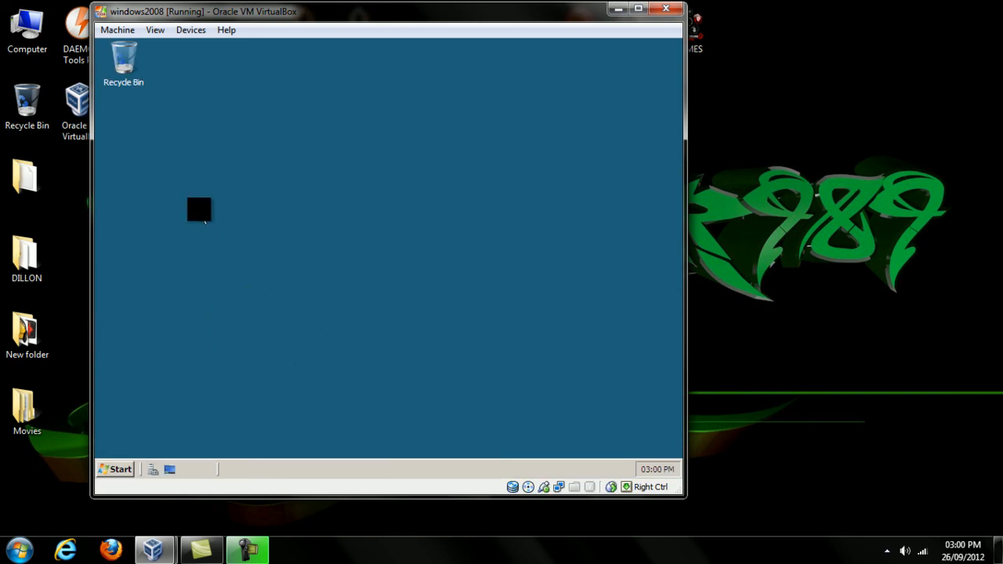
{"action": "left_click_drag", "start_coordinate": [298, 15], "coordinate": [392, 33]}
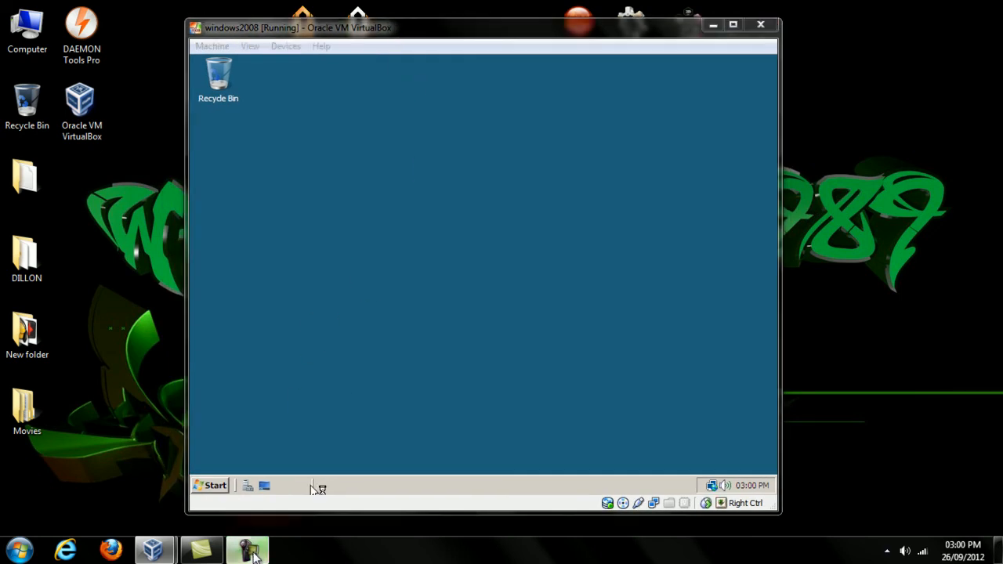